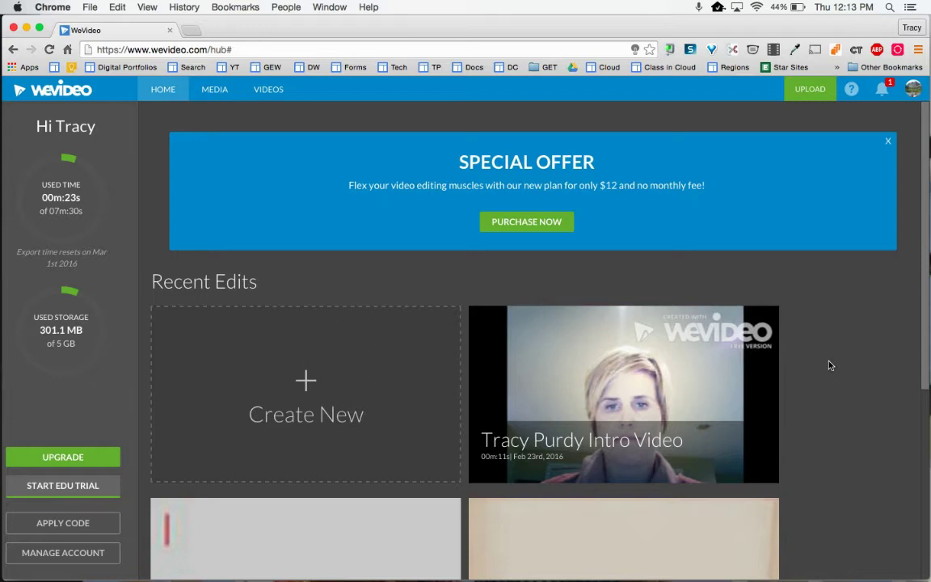
# Create a new video from the hub's Recent Edits section.
pyautogui.scroll(-3, 829, 365)
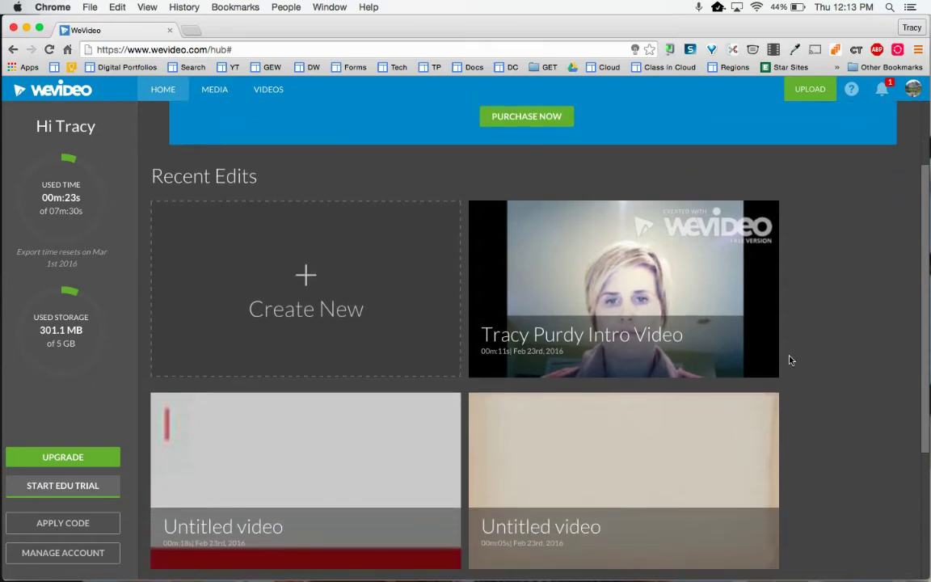
pyautogui.click(302, 288)
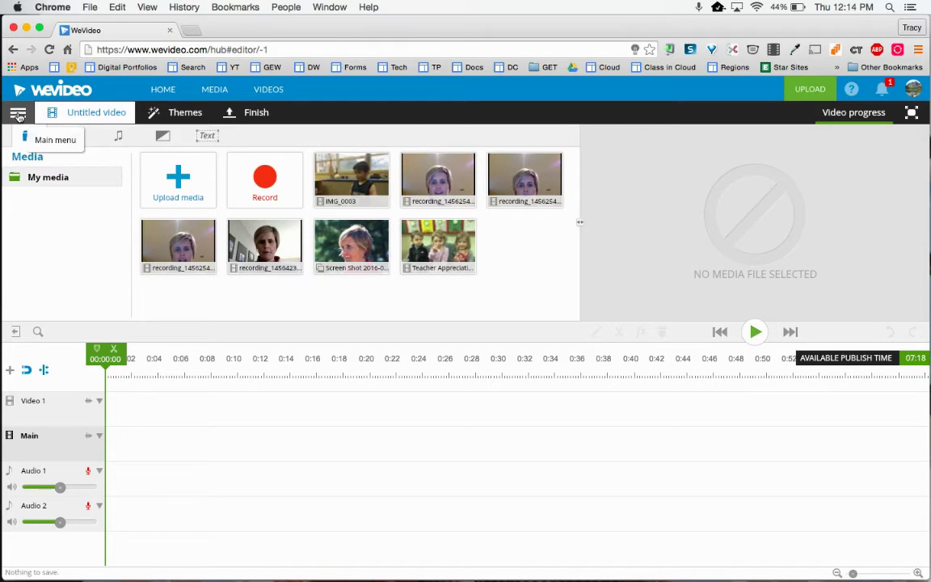
# Switch the untitled video's editor to Storyboard mode and confirm the change.
pyautogui.click(17, 115)
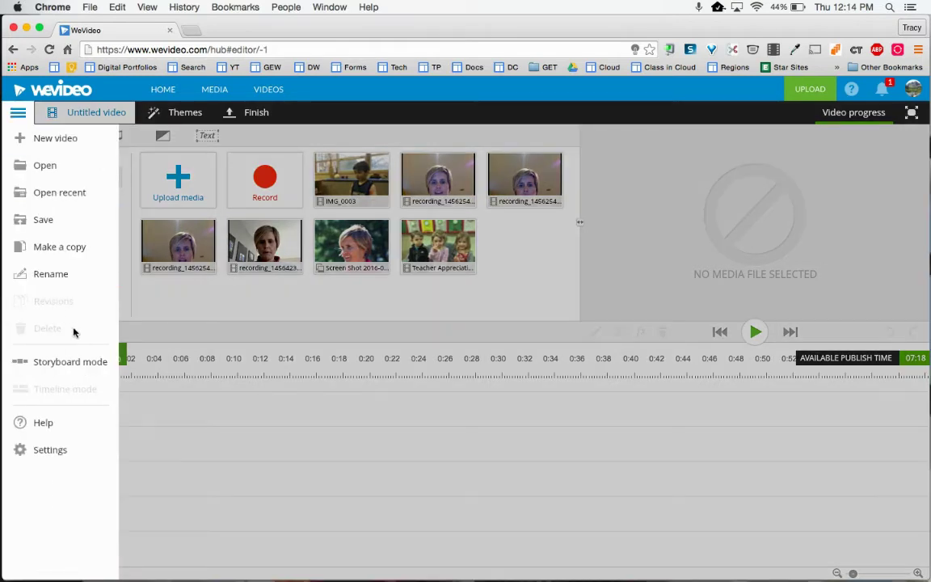
pyautogui.click(71, 362)
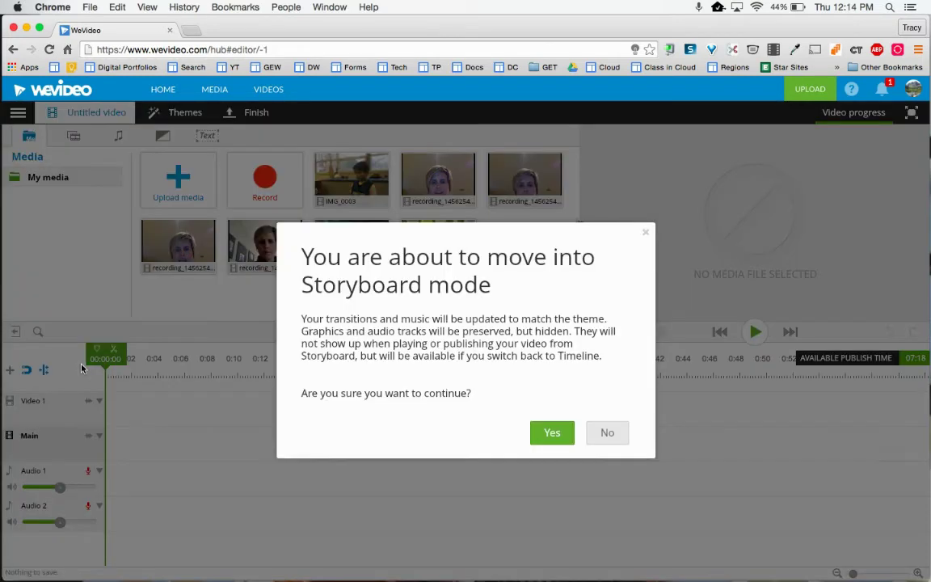
pyautogui.click(552, 432)
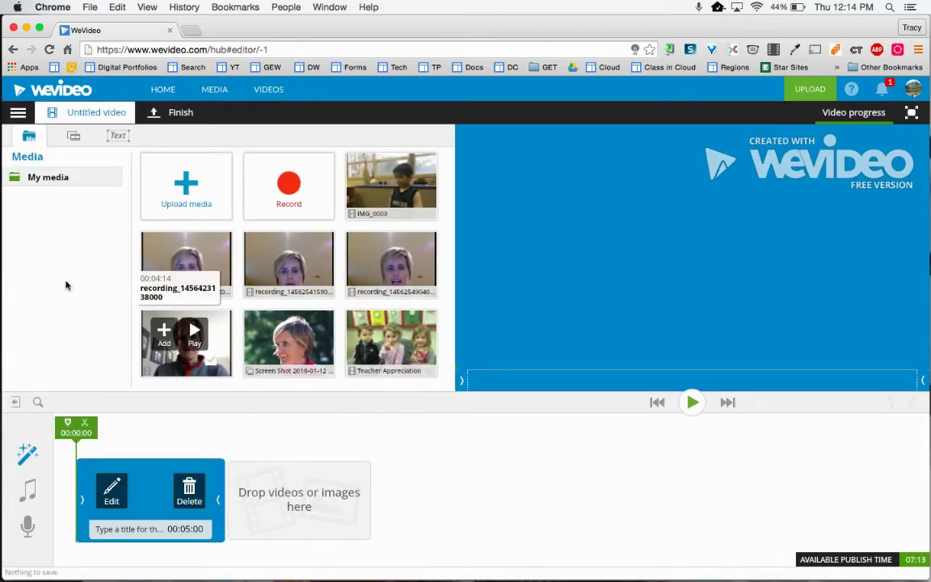
# Replace the Untitled video title with 'Test Intro Video'.
pyautogui.click(95, 115)
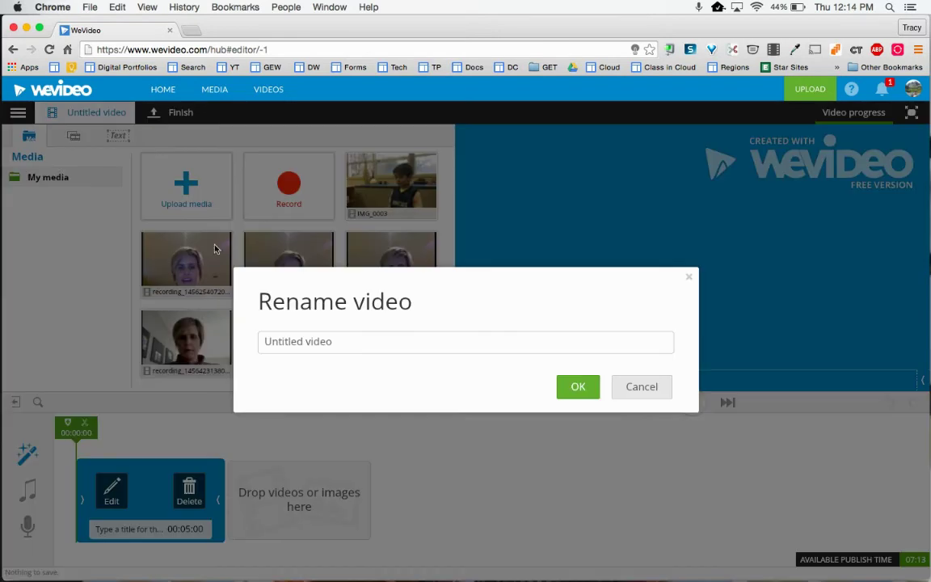
pyautogui.press('super+a')
pyautogui.press('BackSpace')
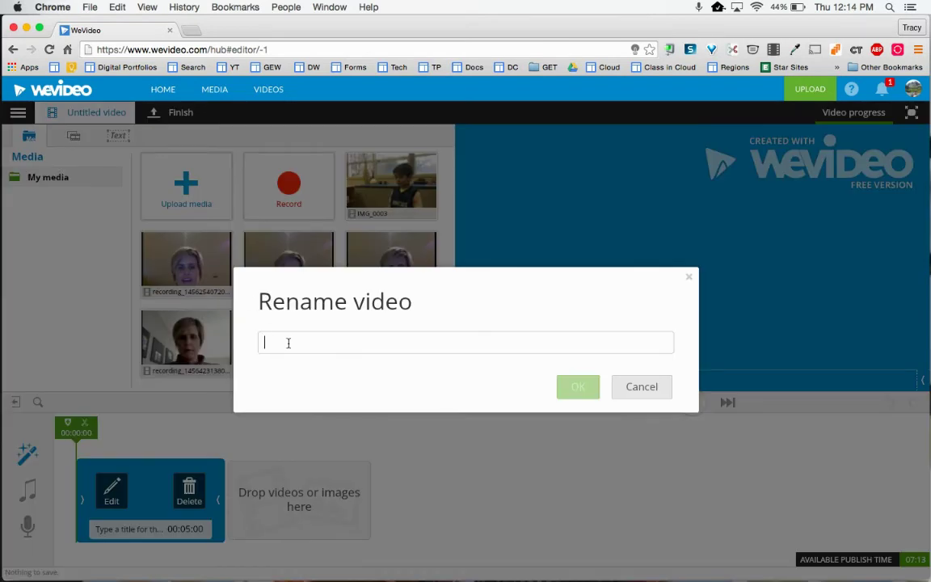
pyautogui.write('Test Intr')
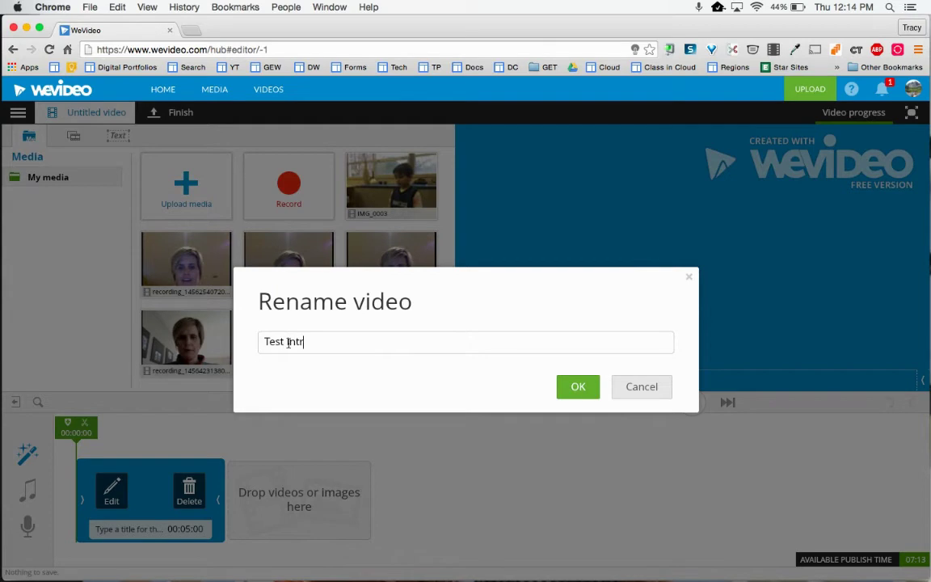
pyautogui.write('o Video')
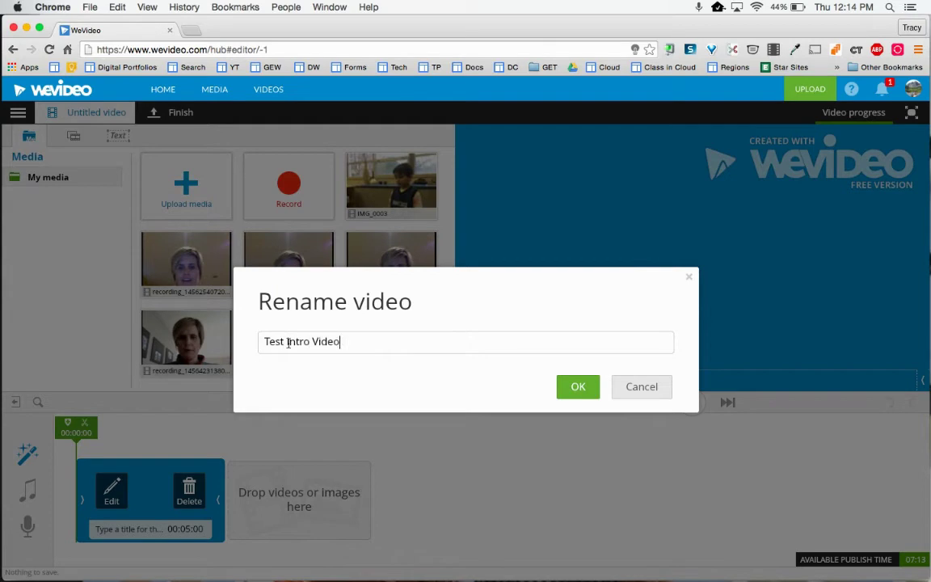
pyautogui.click(574, 386)
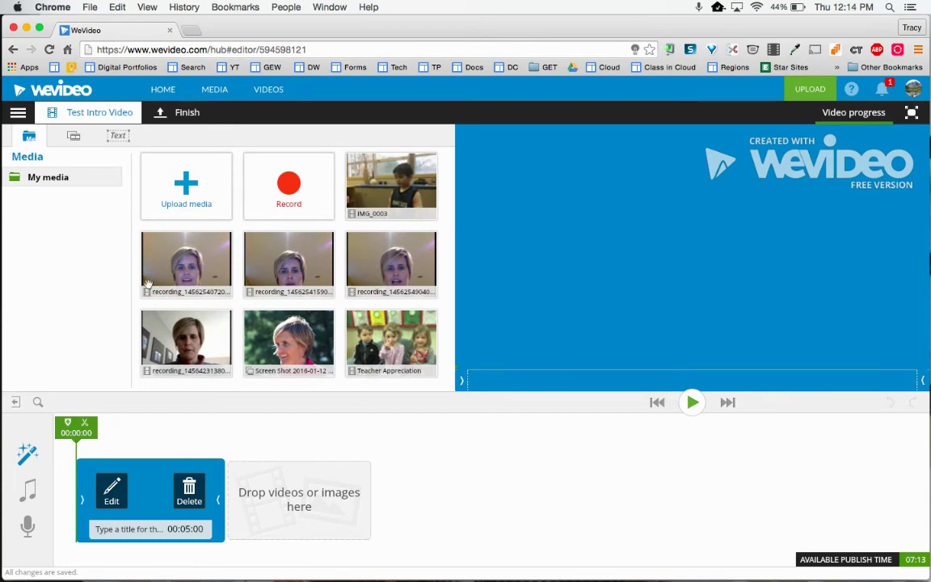
pyautogui.moveTo(169, 281)
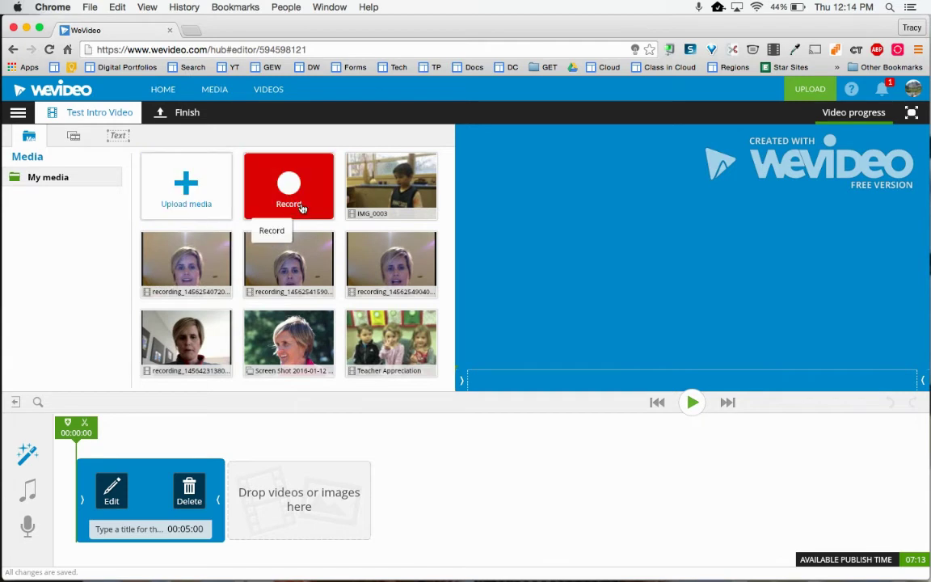
pyautogui.click(75, 136)
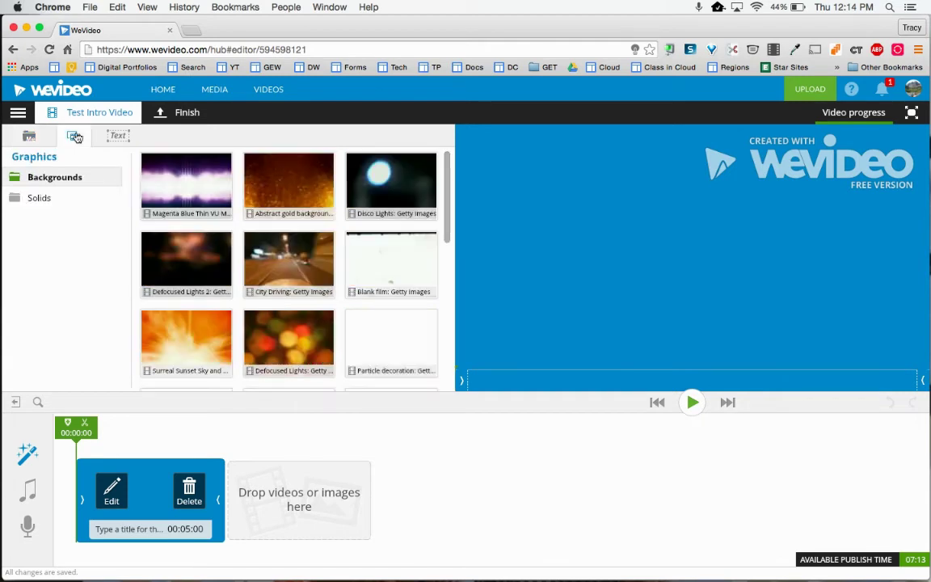
pyautogui.click(203, 183)
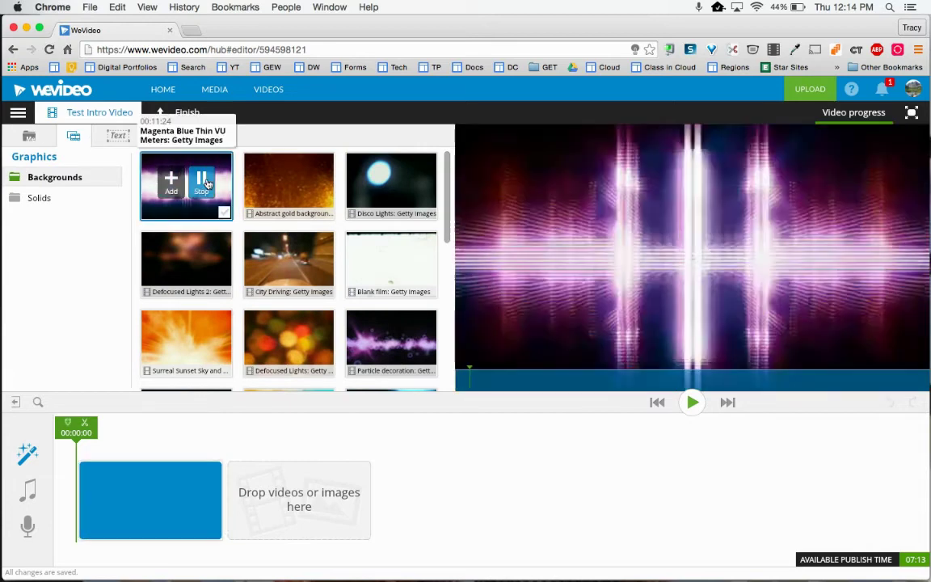
pyautogui.click(38, 201)
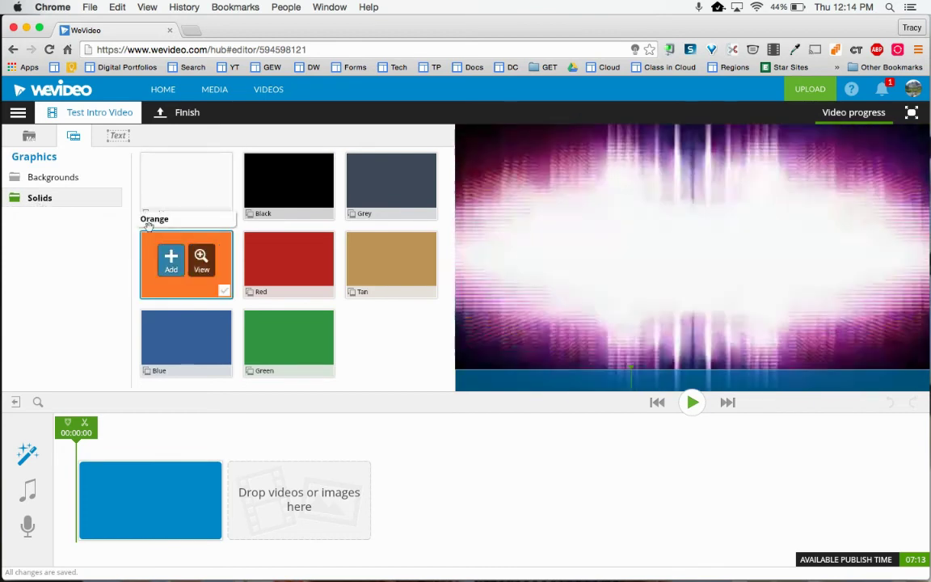
pyautogui.click(115, 138)
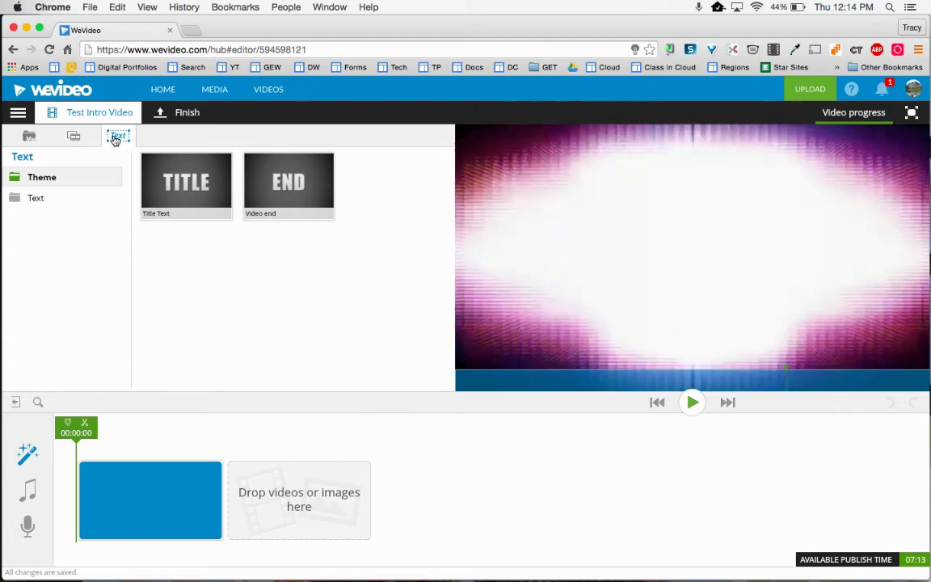
pyautogui.click(30, 137)
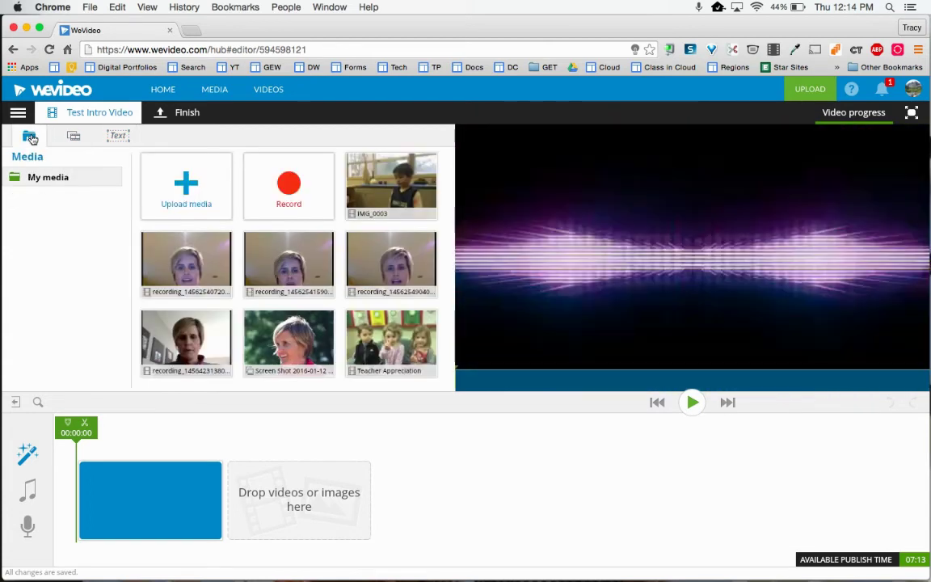
# Set up a new webcam recording using the built-in microphone.
pyautogui.click(296, 180)
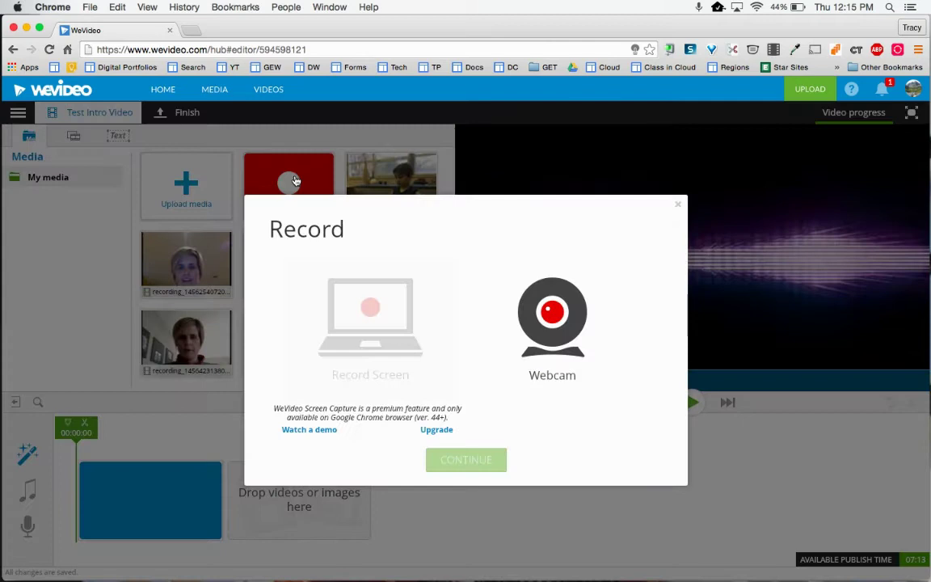
pyautogui.click(557, 305)
pyautogui.click(473, 460)
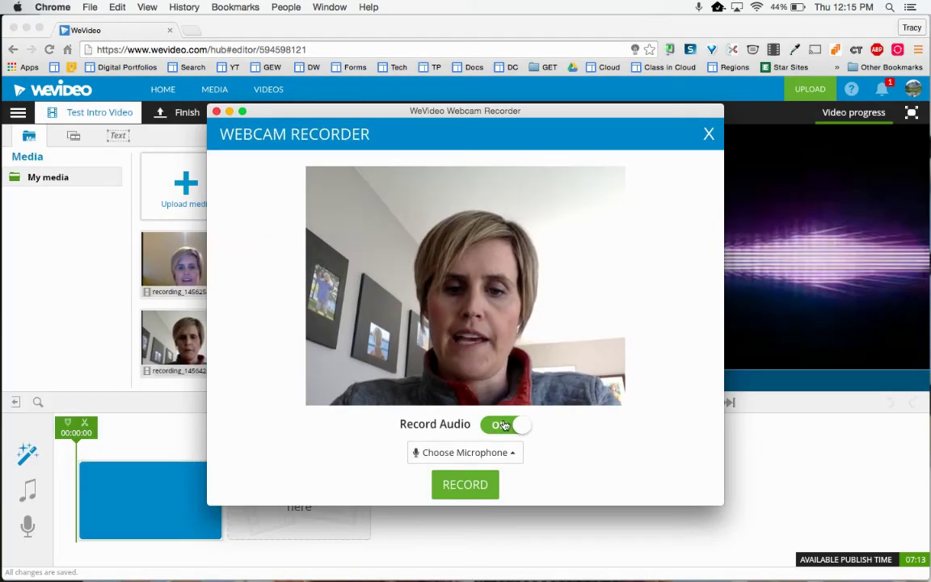
pyautogui.click(485, 453)
pyautogui.click(484, 428)
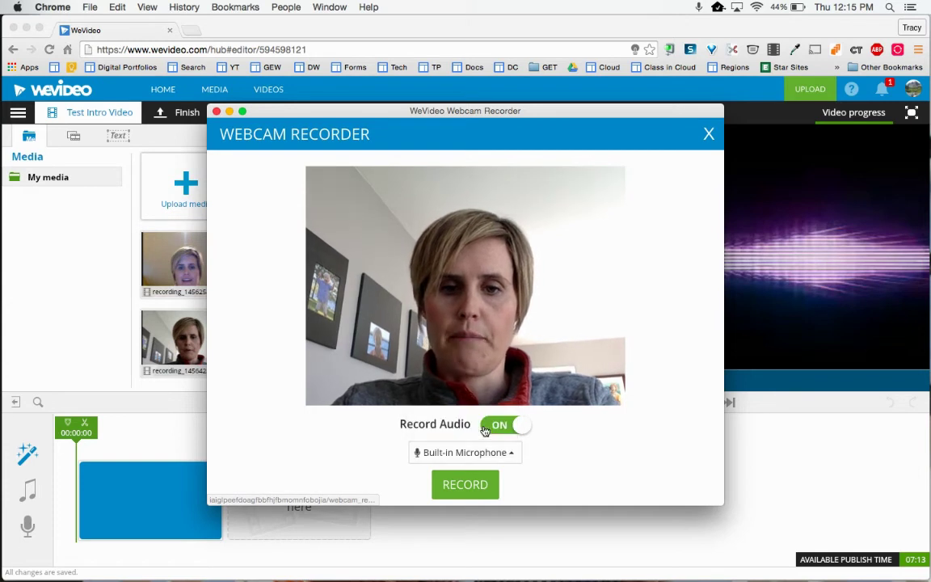
# Record a short webcam clip and save it to the media library.
pyautogui.click(468, 489)
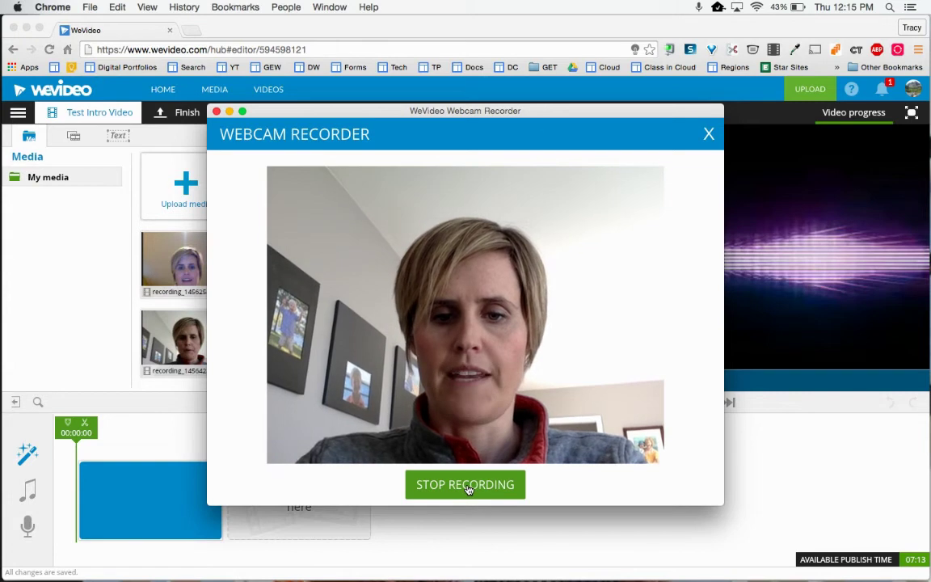
pyautogui.click(465, 485)
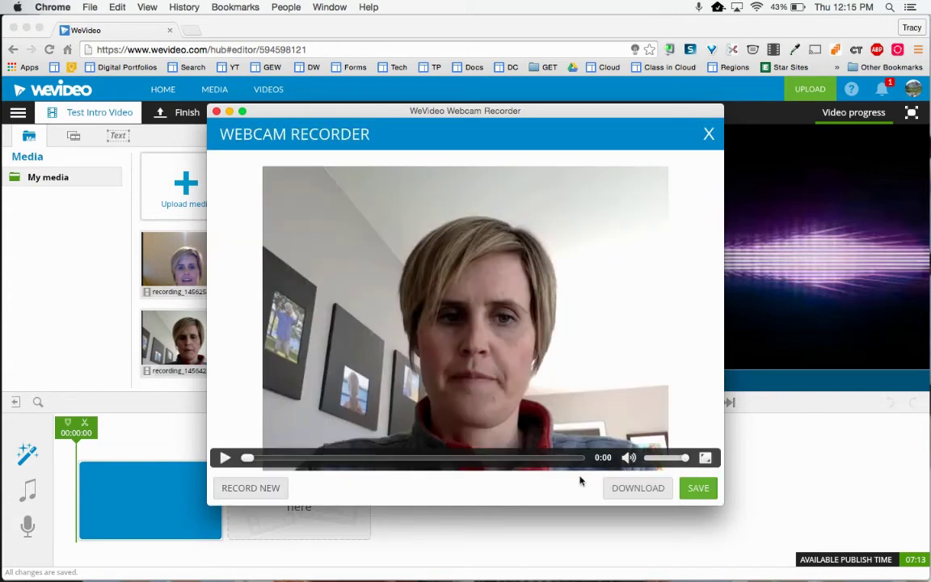
pyautogui.click(698, 488)
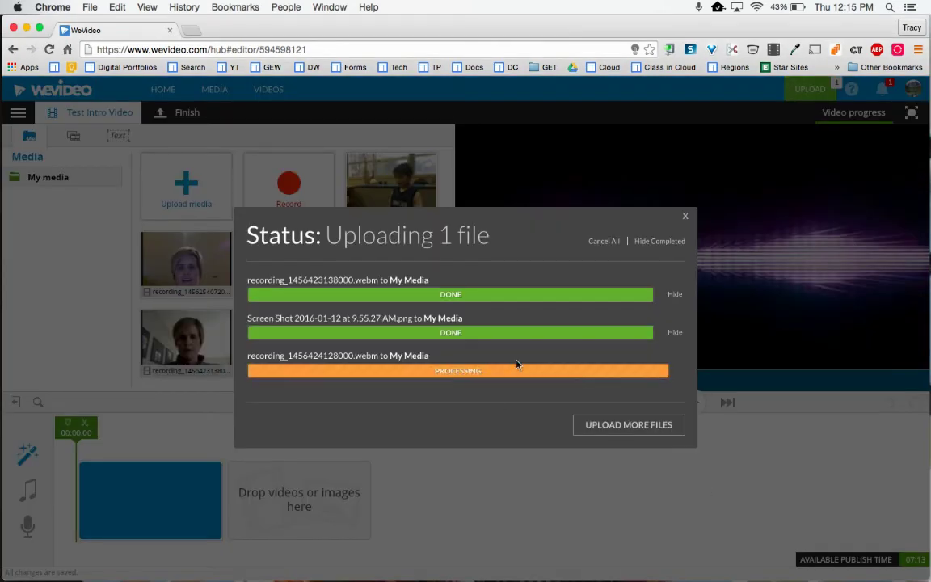
# Upload mountains.jpg from the Desktop into My Media and close the upload status panel.
pyautogui.click(686, 215)
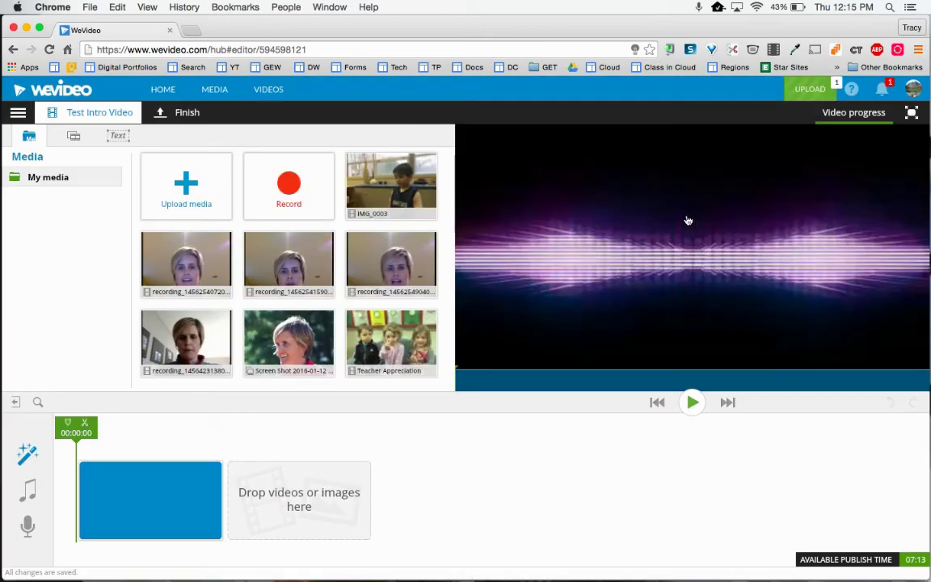
pyautogui.moveTo(171, 372)
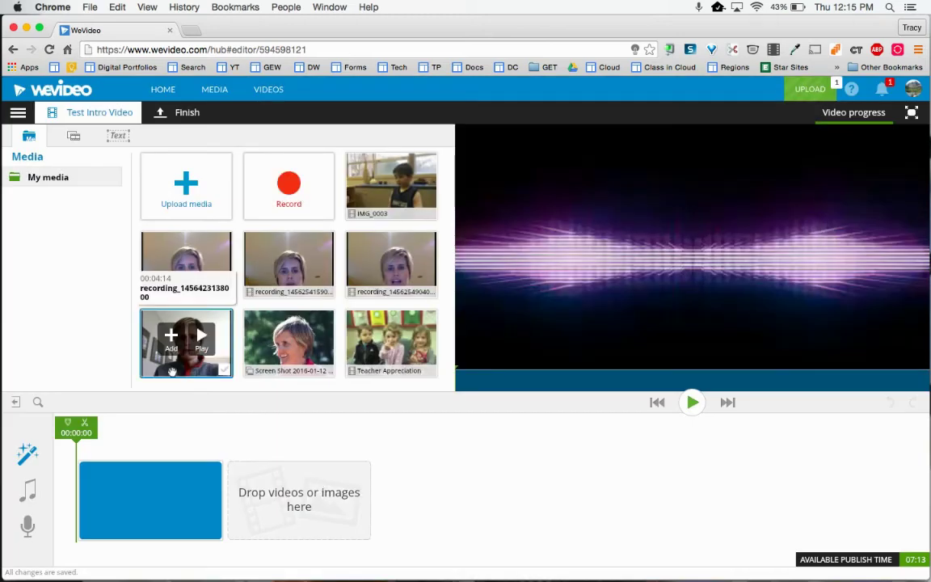
pyautogui.click(185, 187)
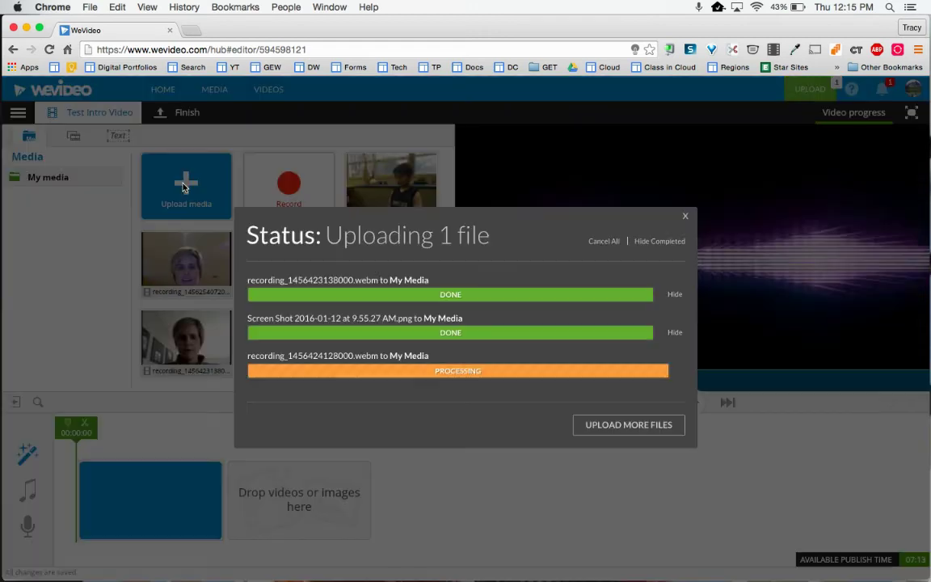
pyautogui.click(632, 427)
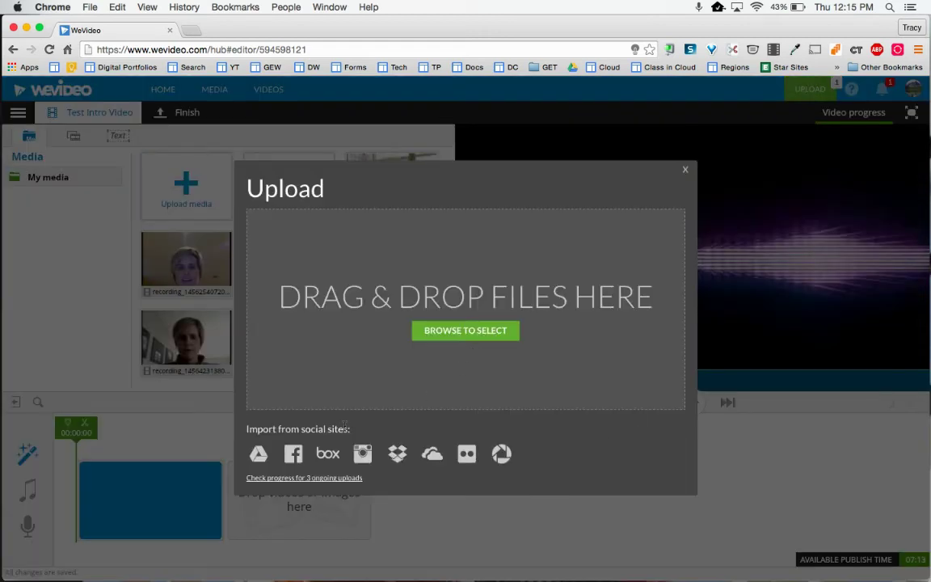
pyautogui.click(461, 331)
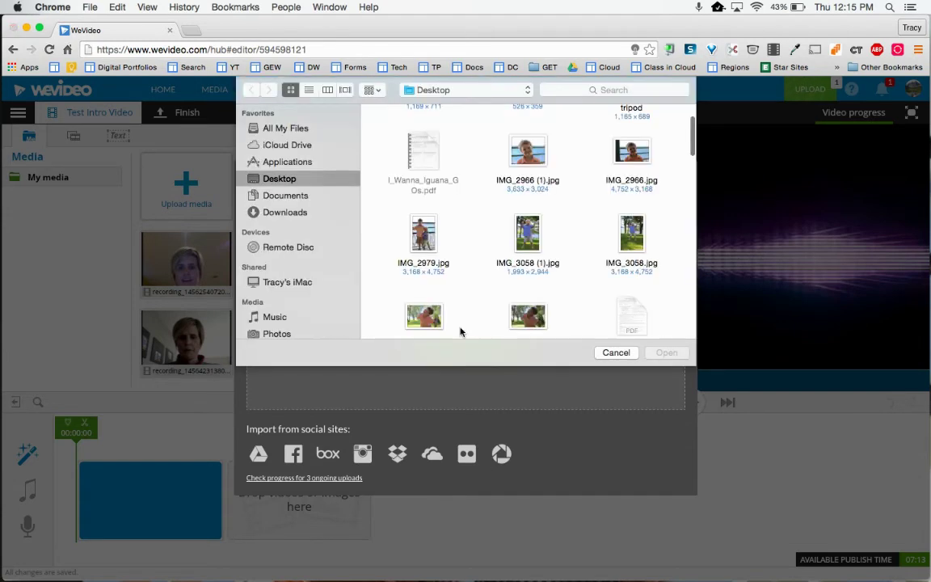
pyautogui.scroll(-5, 479, 305)
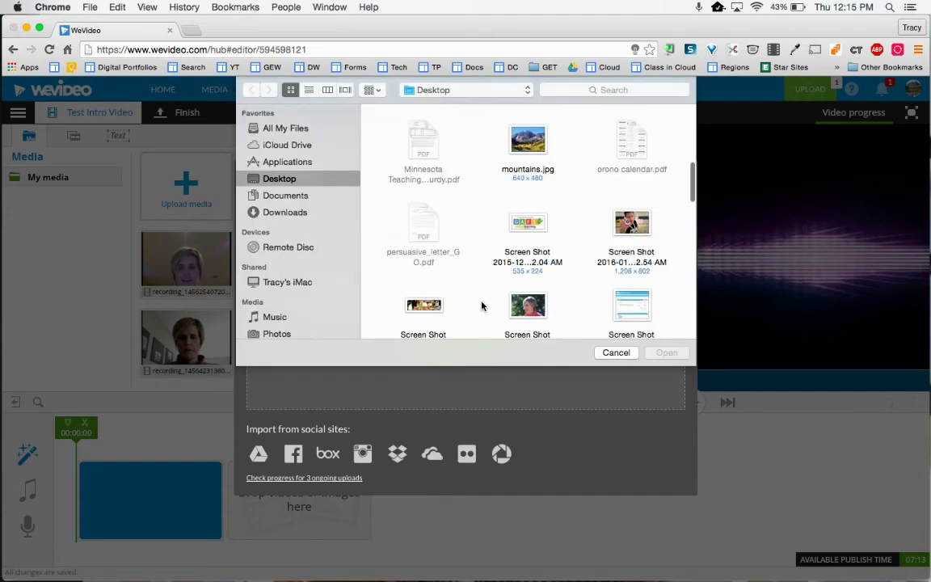
pyautogui.click(479, 122)
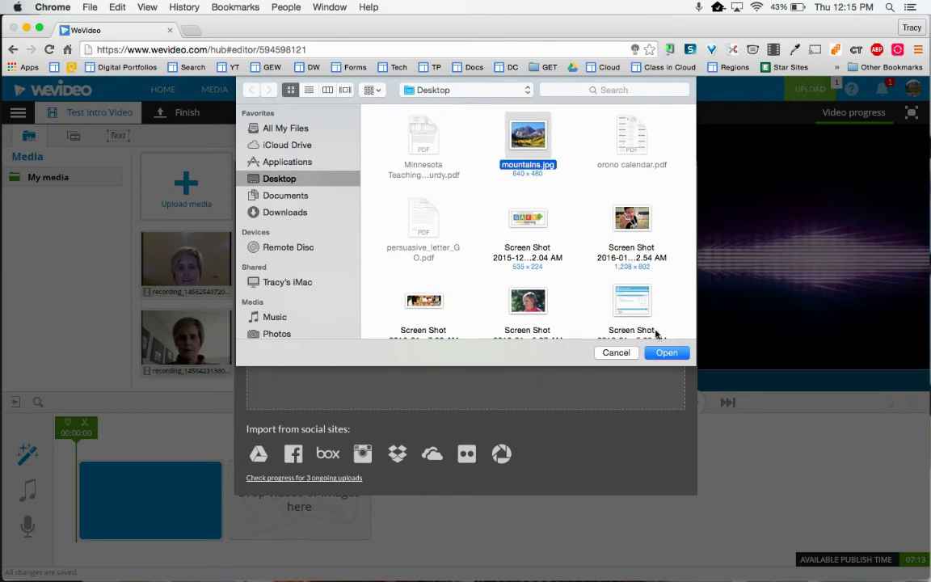
pyautogui.click(661, 354)
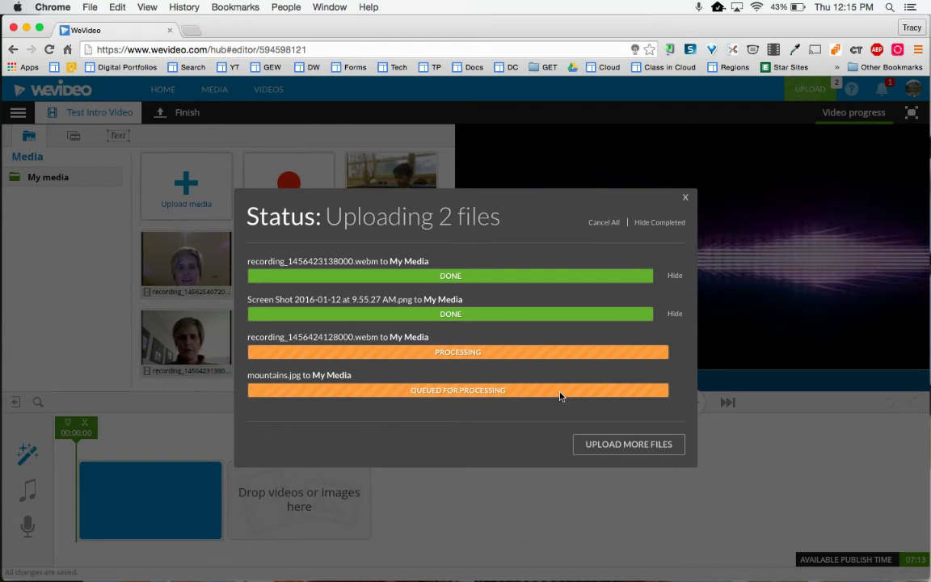
pyautogui.click(685, 201)
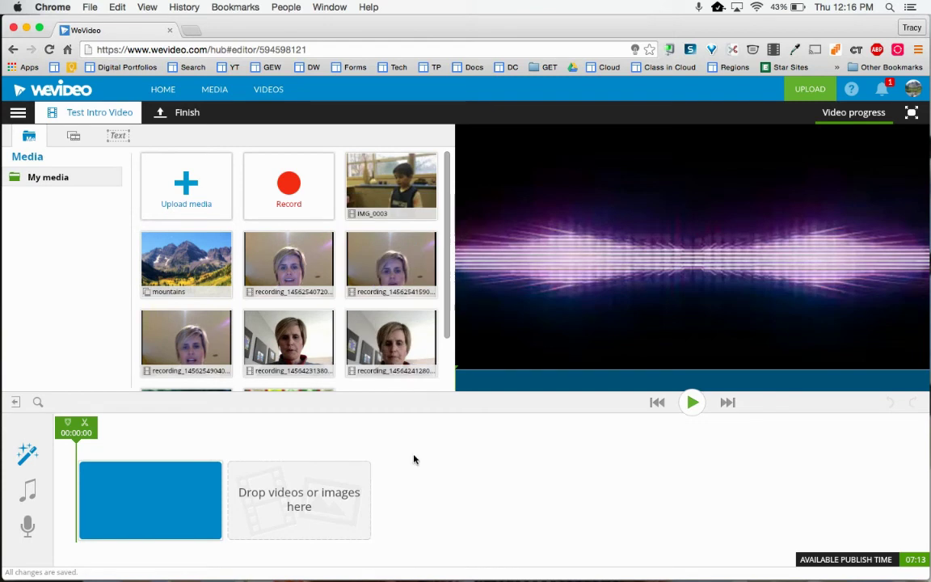
# Apply the Sweet Flare theme to the whole video in place of Basic (Blue).
pyautogui.click(24, 456)
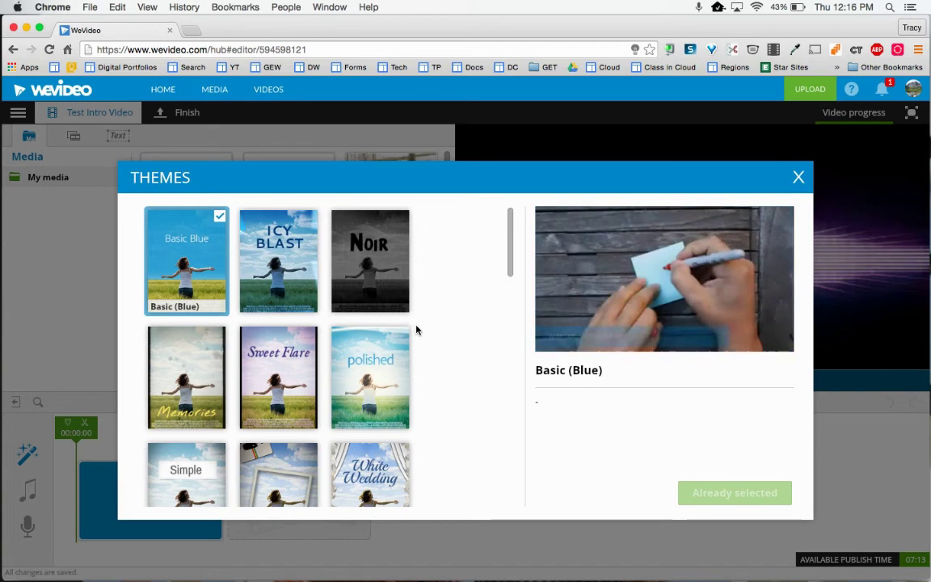
pyautogui.click(269, 372)
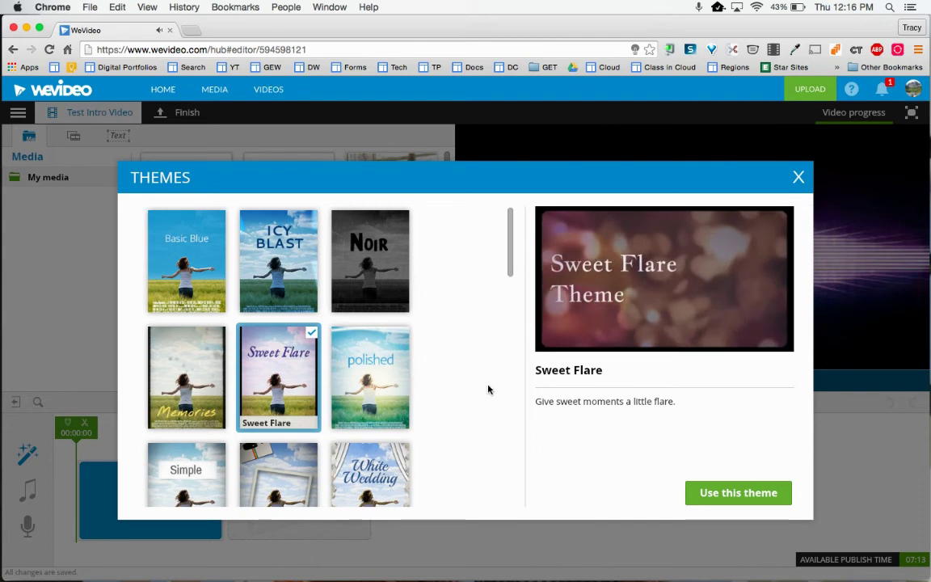
pyautogui.click(739, 492)
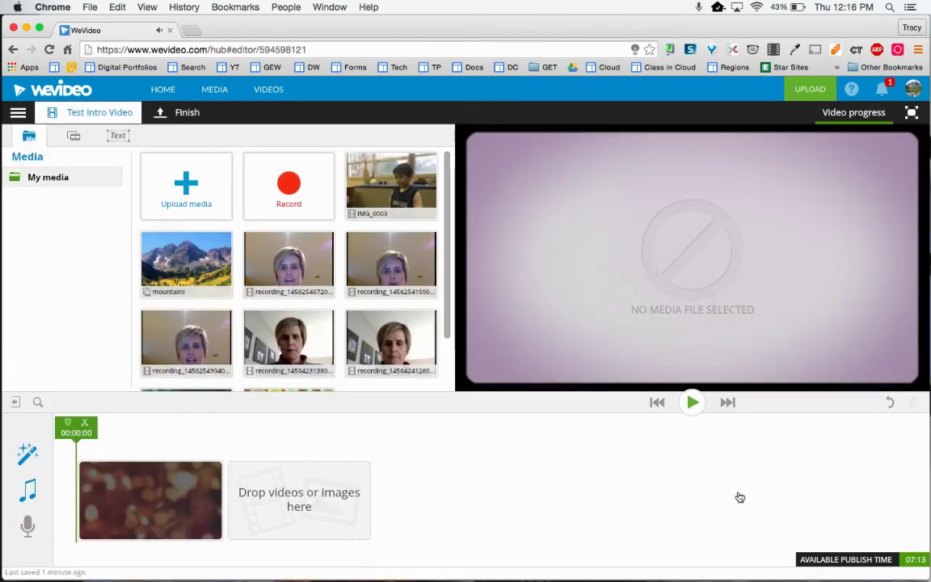
pyautogui.moveTo(200, 528)
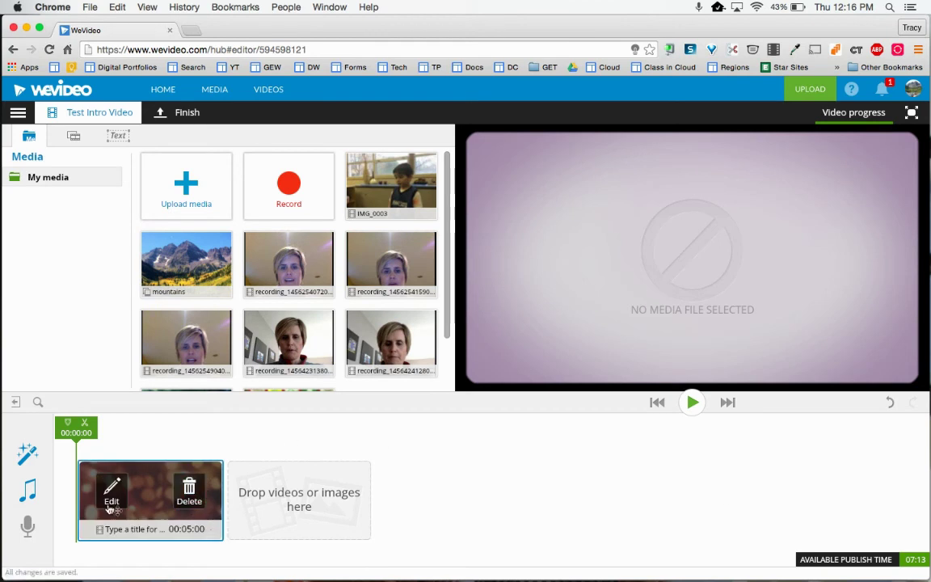
# Enter 'Intro Video with WeVideo' as the opening title clip's text and finish editing.
pyautogui.click(113, 493)
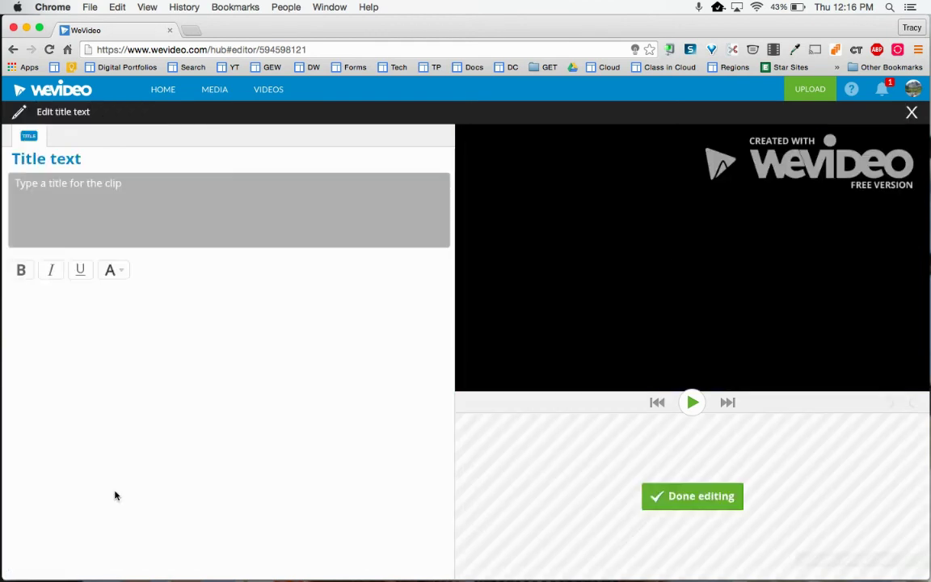
pyautogui.click(110, 183)
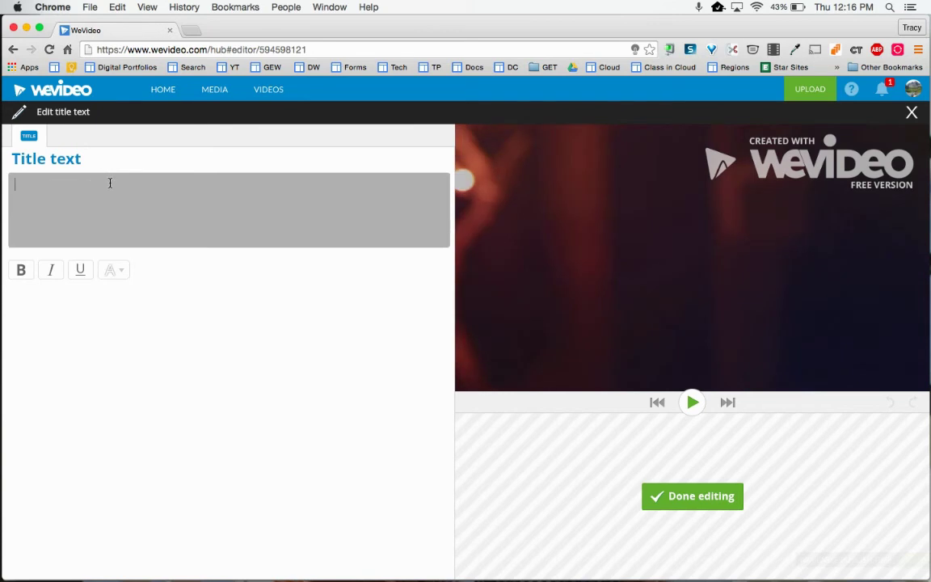
pyautogui.write('Intro Video with WeVideo')
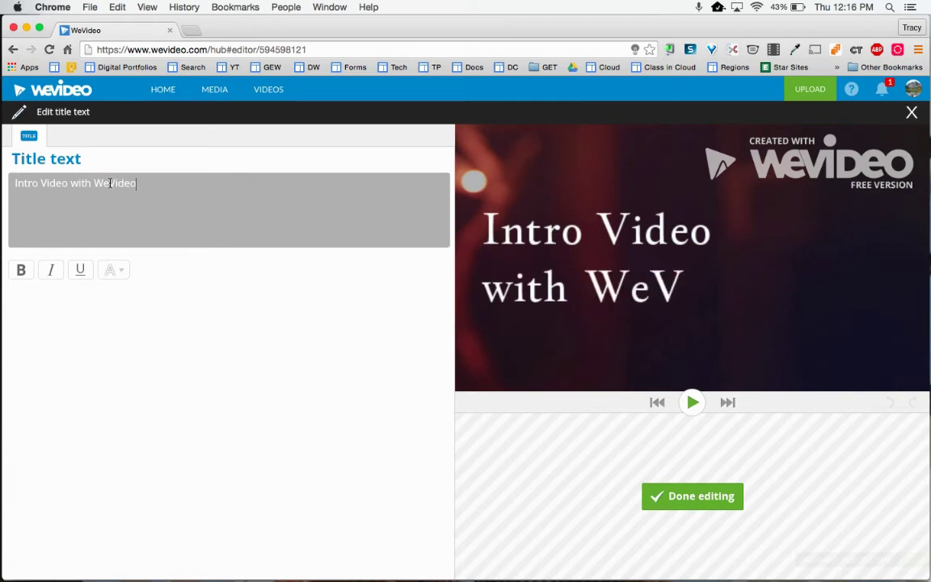
pyautogui.click(679, 502)
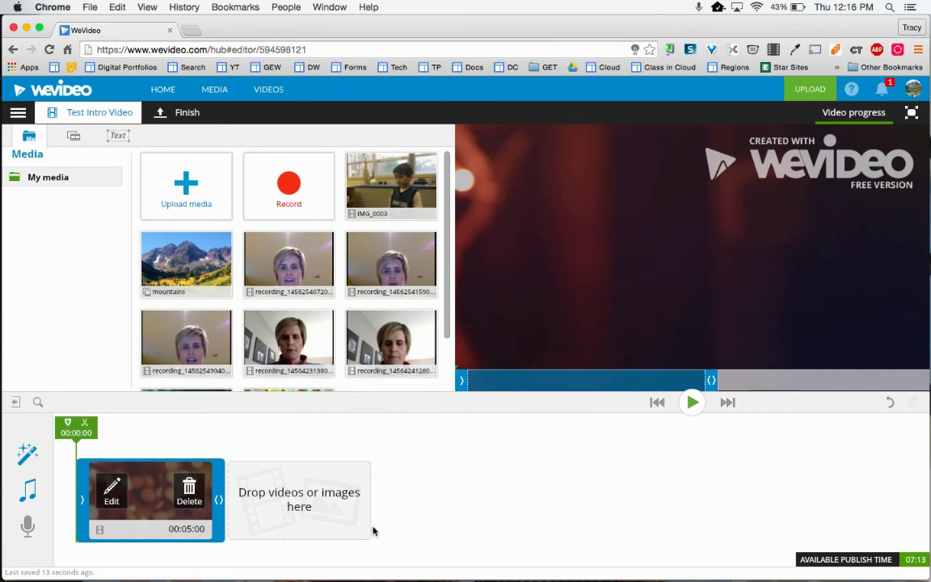
# Add the mountains photo, then the 00:03:14 webcam recording, after the title clip.
pyautogui.moveTo(185, 272)
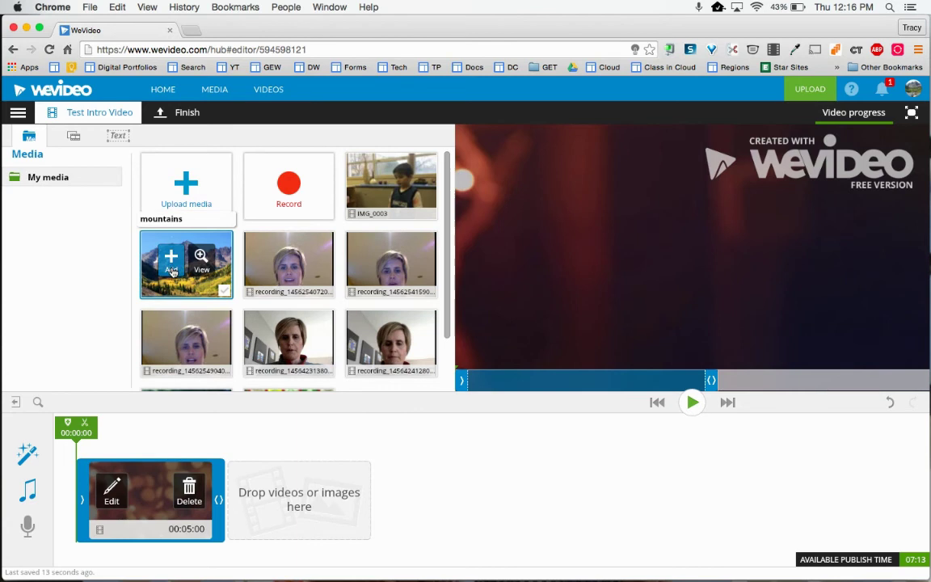
pyautogui.click(171, 269)
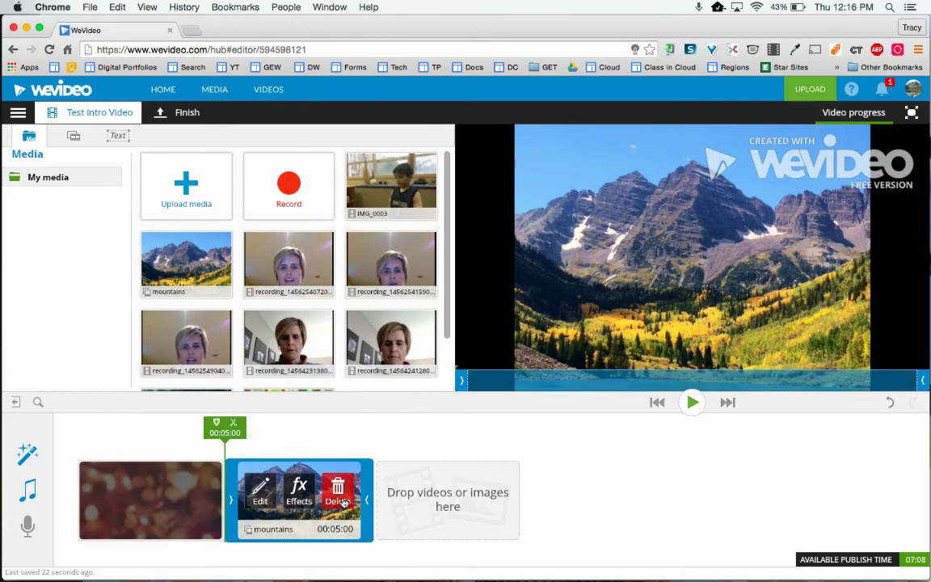
pyautogui.scroll(-2, 283, 339)
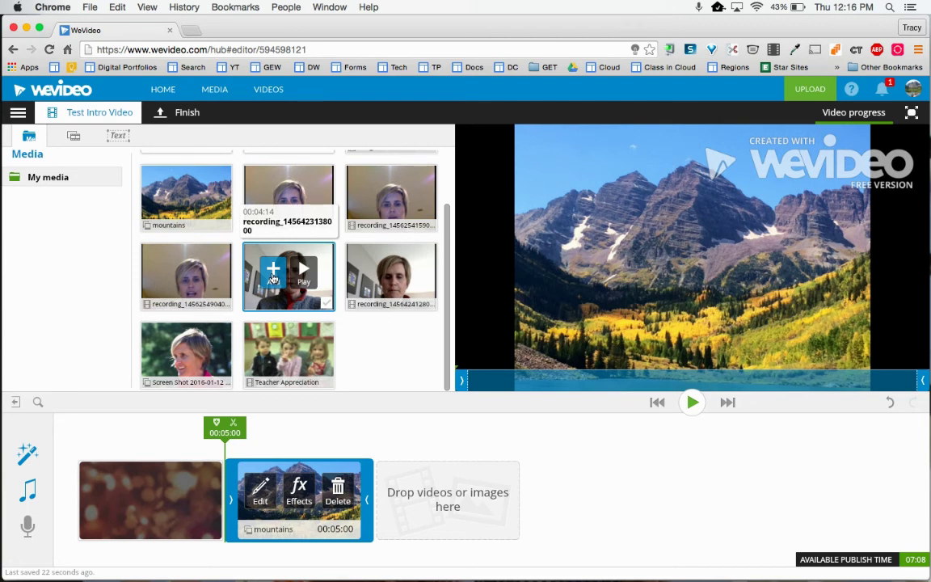
pyautogui.click(273, 277)
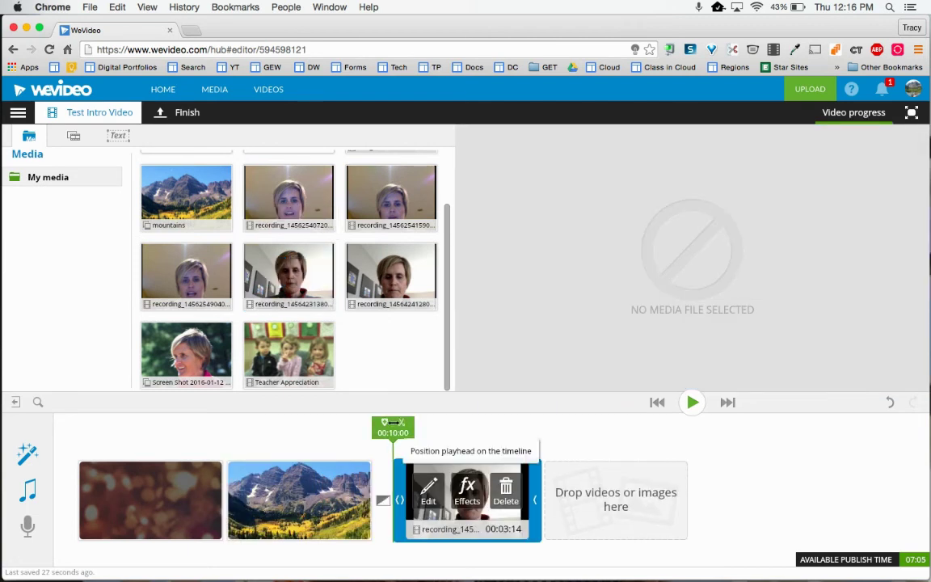
# Return the playhead to the start and play the full 00:13:14 sequence.
pyautogui.moveTo(393, 422); pyautogui.dragTo(76, 441)
pyautogui.click(145, 501)
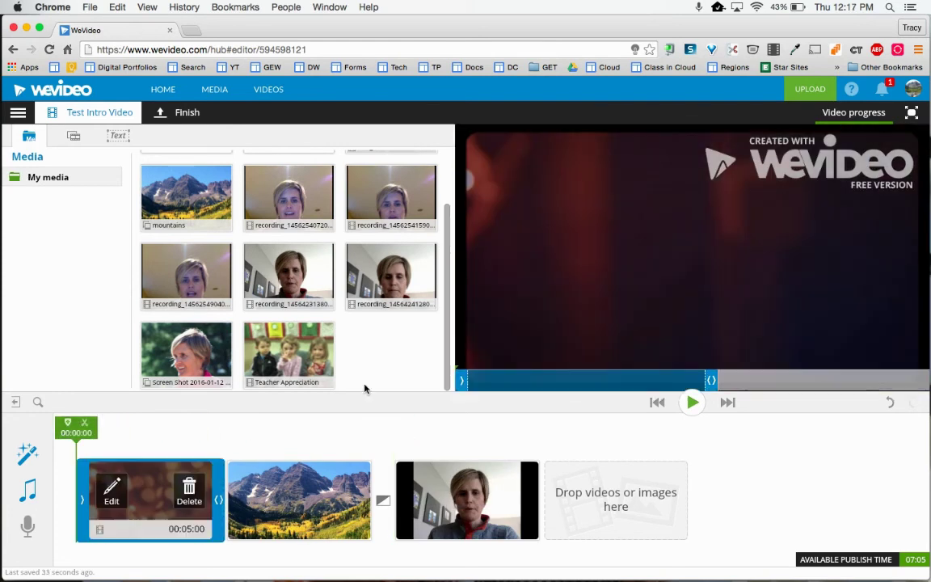
pyautogui.click(693, 402)
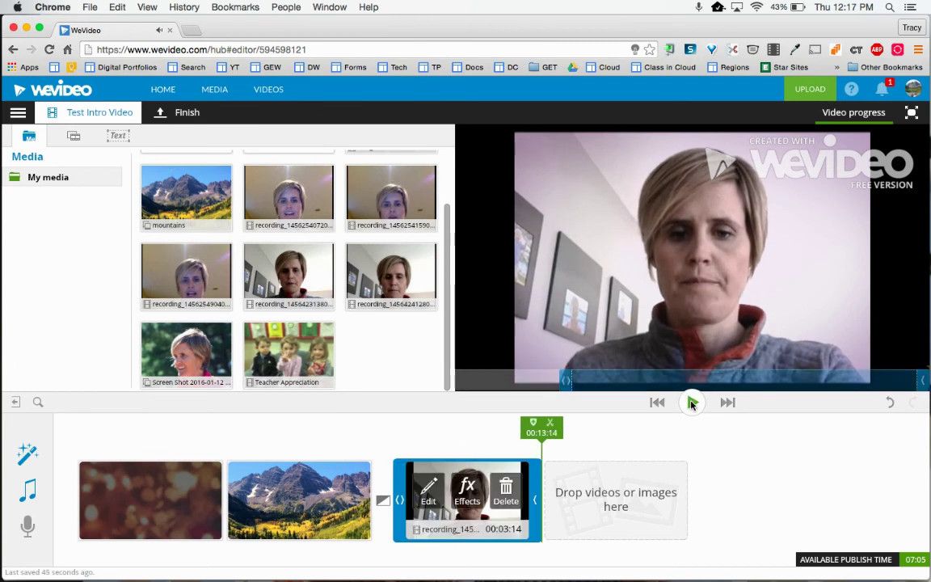
# Pause the replay and trim the mountains clip from 00:04:00 to 00:02:11.
pyautogui.click(692, 402)
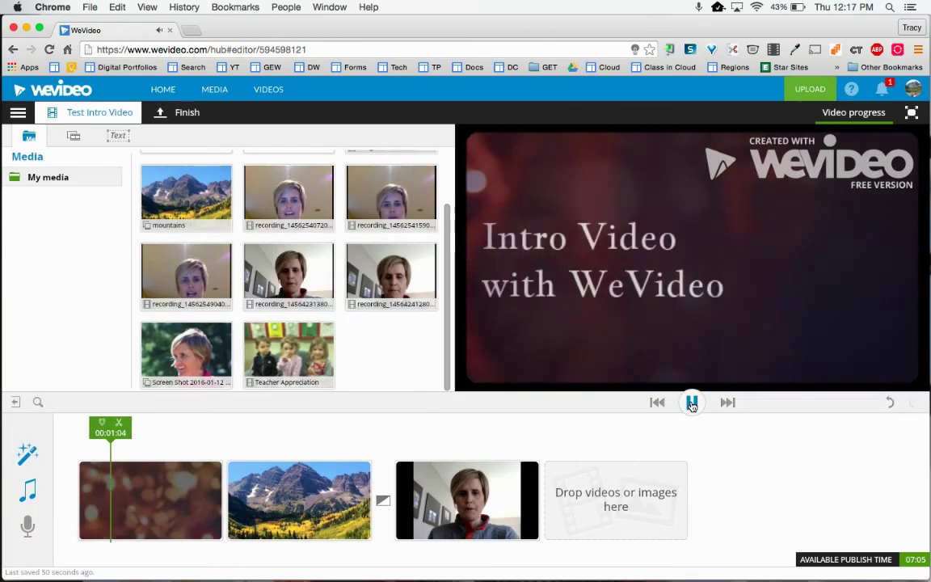
pyautogui.click(692, 402)
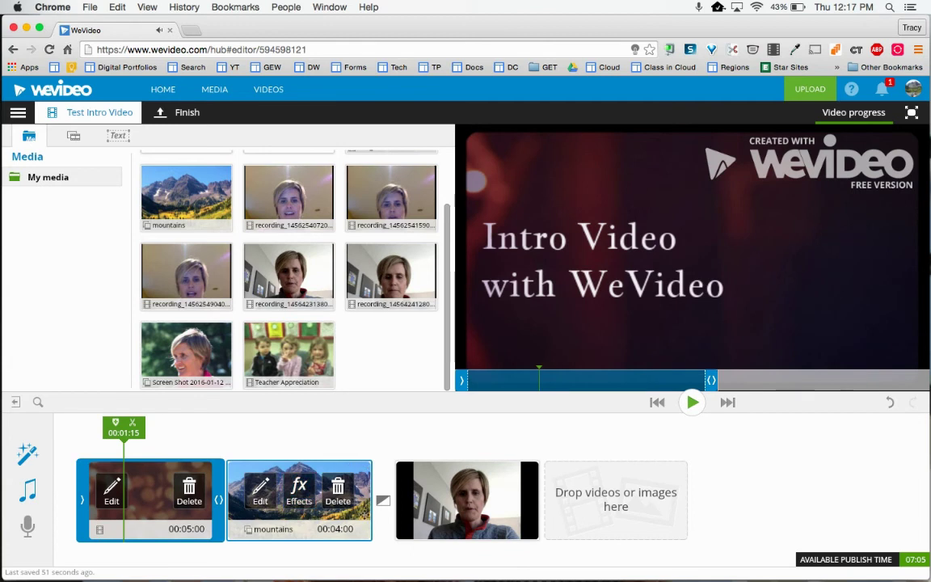
pyautogui.click(368, 480)
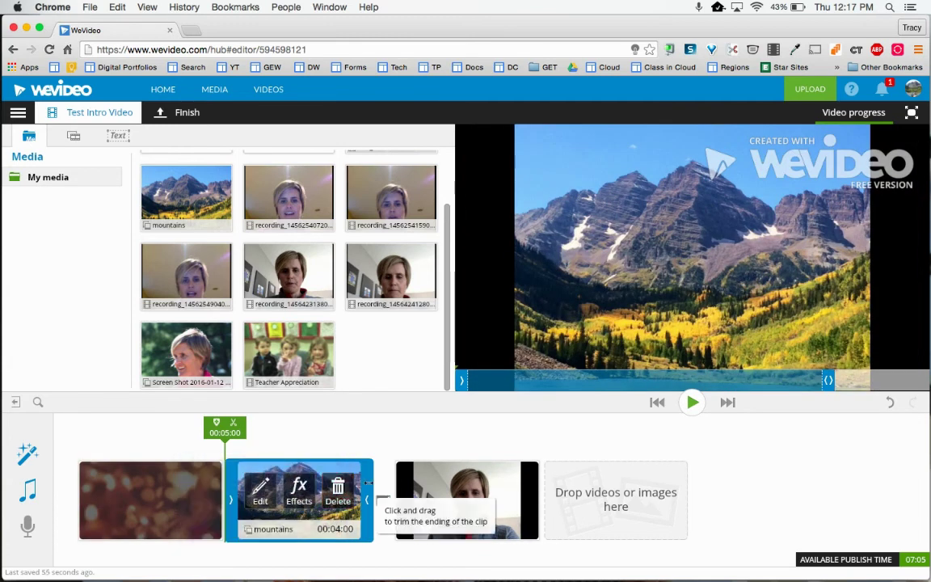
pyautogui.moveTo(366, 483); pyautogui.dragTo(313, 487)
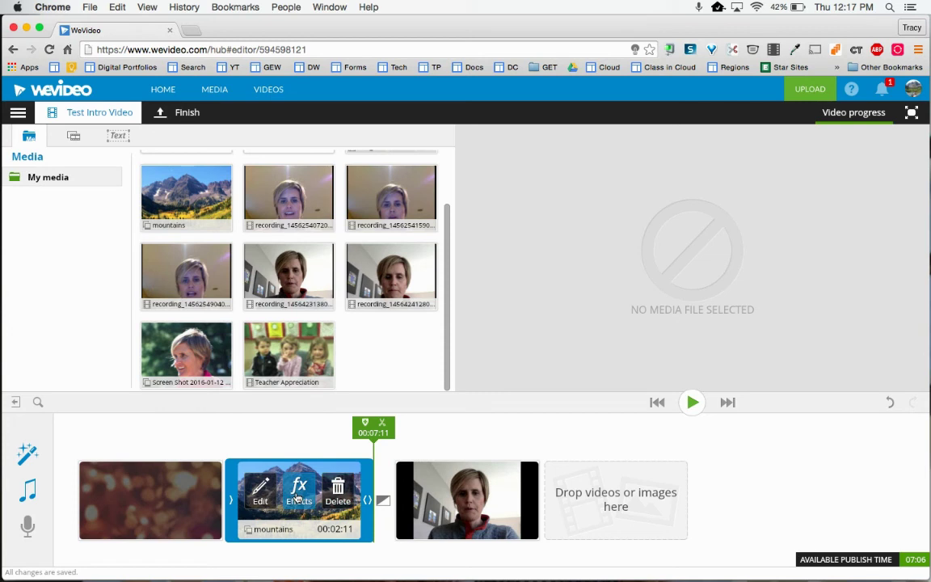
# Switch the editor to Timeline mode and lower the Theme music track's volume.
pyautogui.click(20, 116)
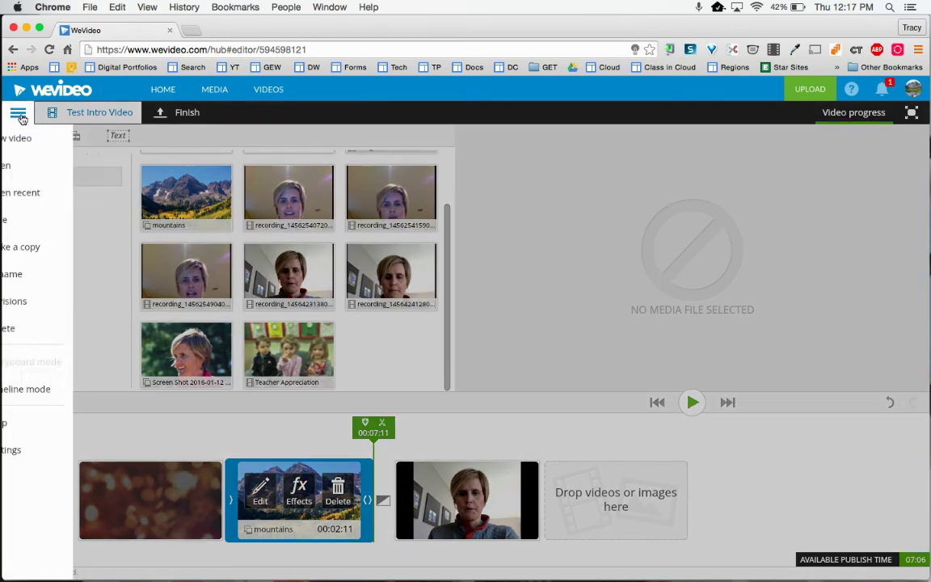
pyautogui.click(61, 391)
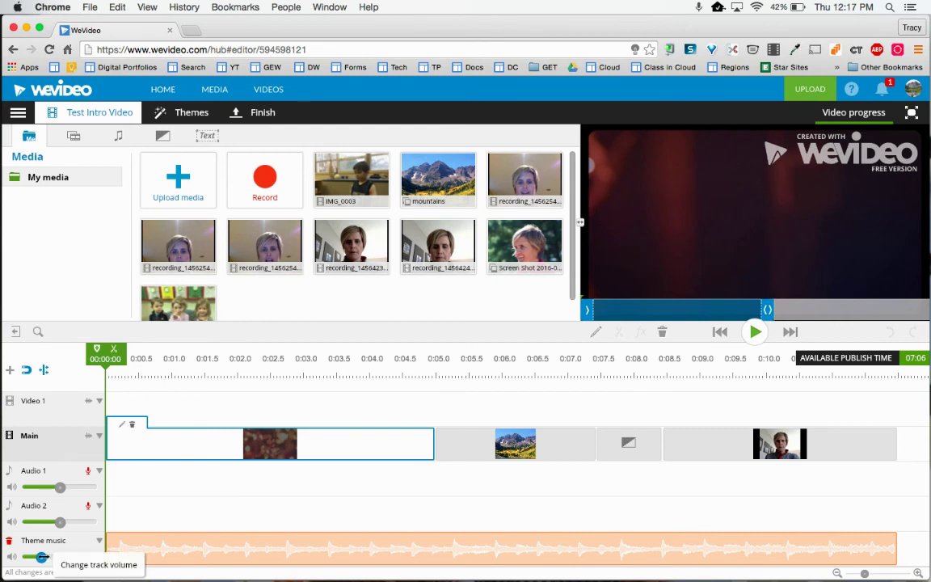
pyautogui.moveTo(42, 557); pyautogui.dragTo(36, 557)
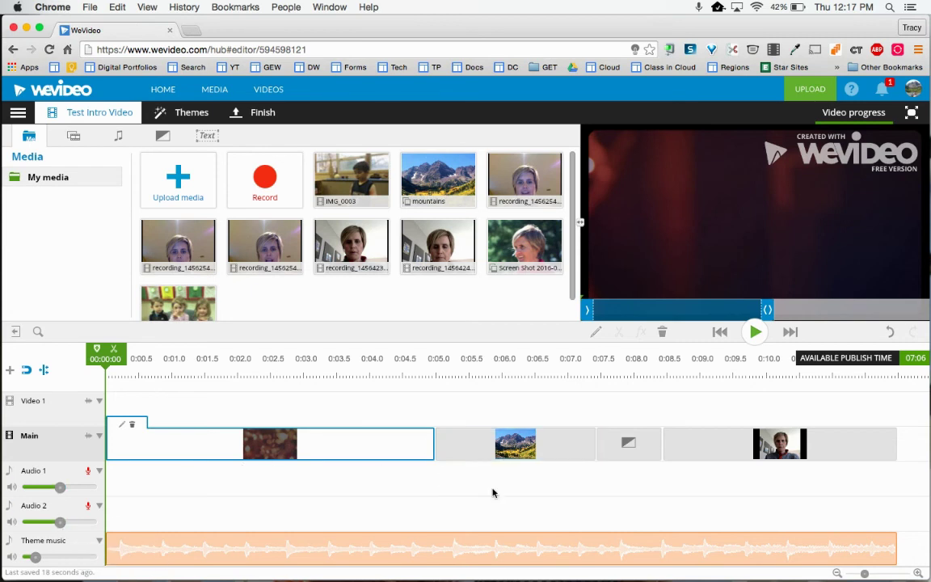
# Split the mountains clip at 0:06.19, delete the trailing piece, and return the playhead to the title.
pyautogui.click(553, 448)
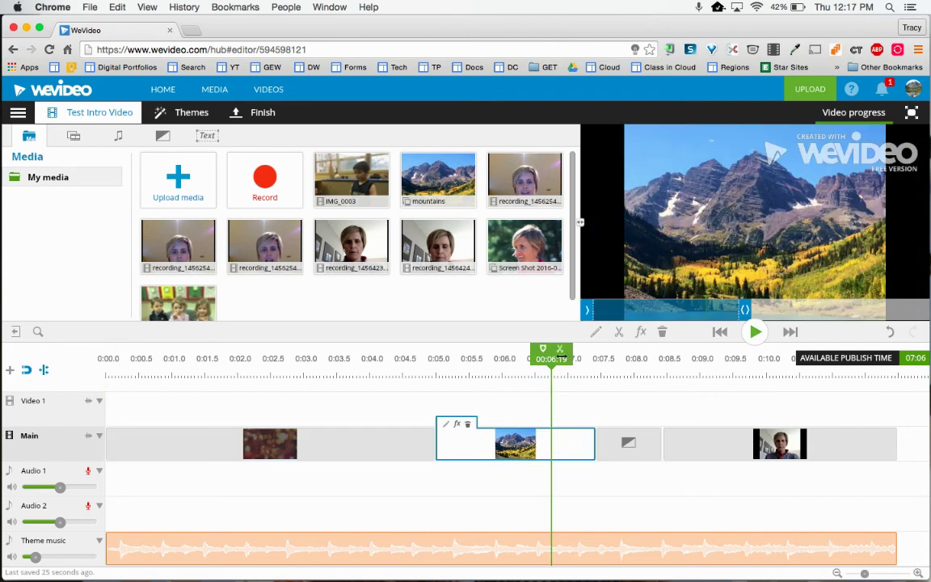
pyautogui.click(560, 350)
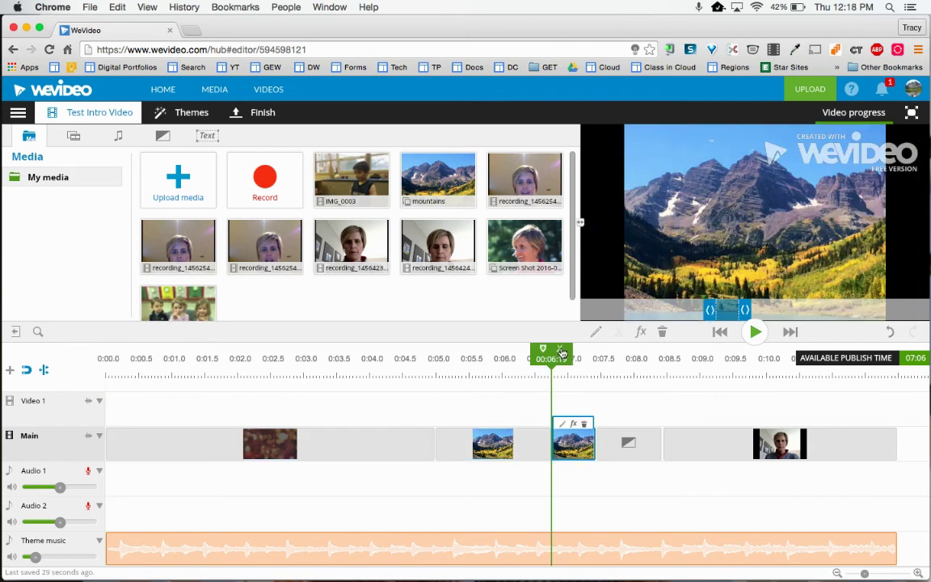
pyautogui.click(584, 423)
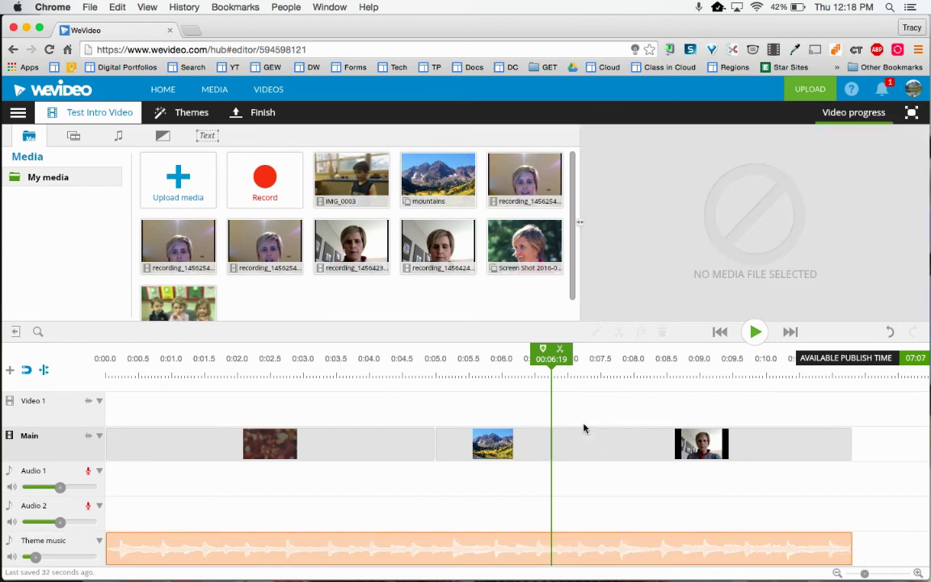
pyautogui.moveTo(551, 357); pyautogui.dragTo(107, 358)
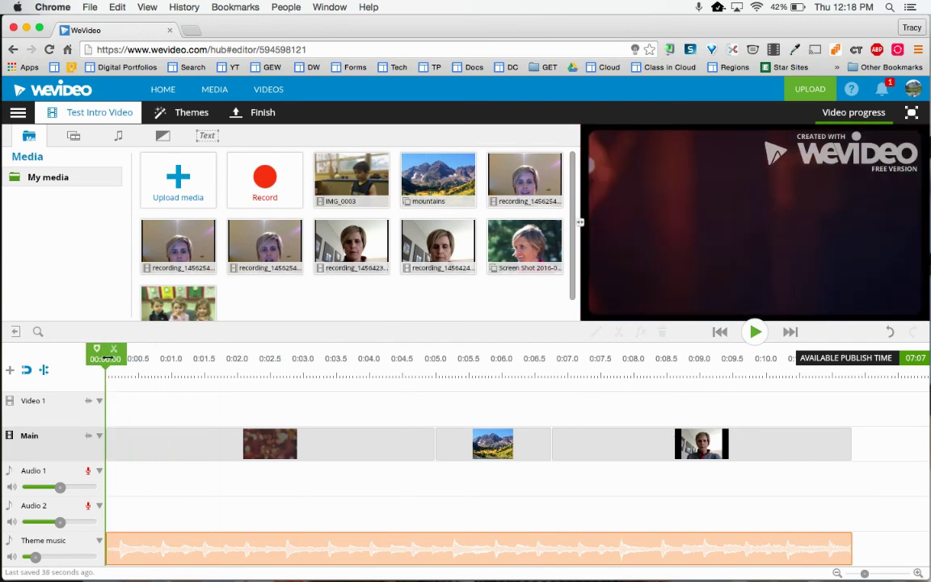
# Finish 'Test Intro Video' in 720p HD with YouTube added as a publishing destination.
pyautogui.click(256, 114)
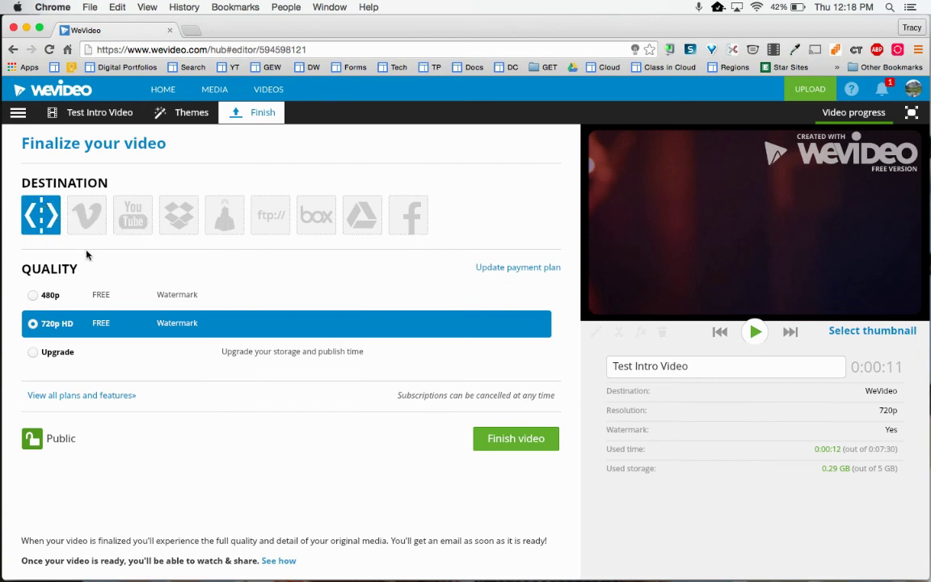
pyautogui.click(131, 217)
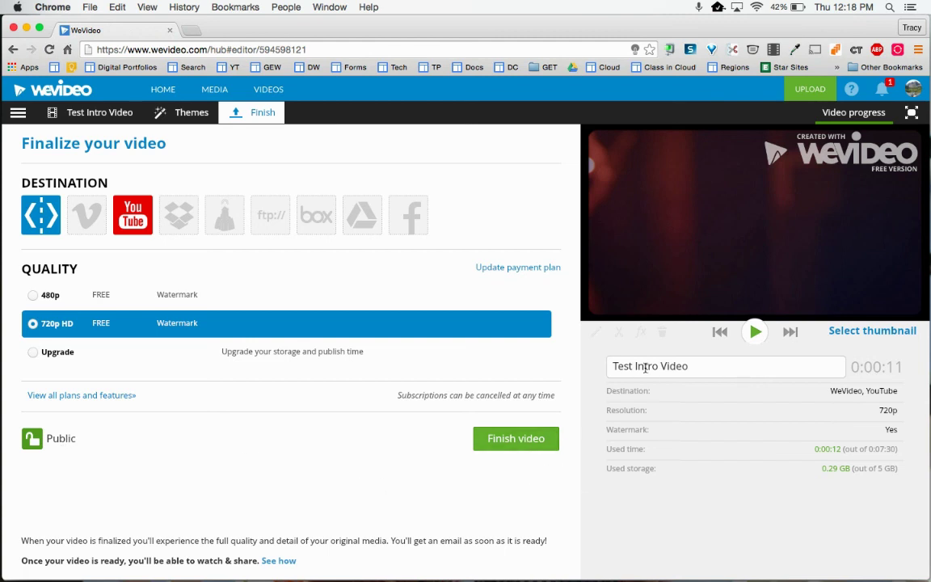
pyautogui.click(524, 441)
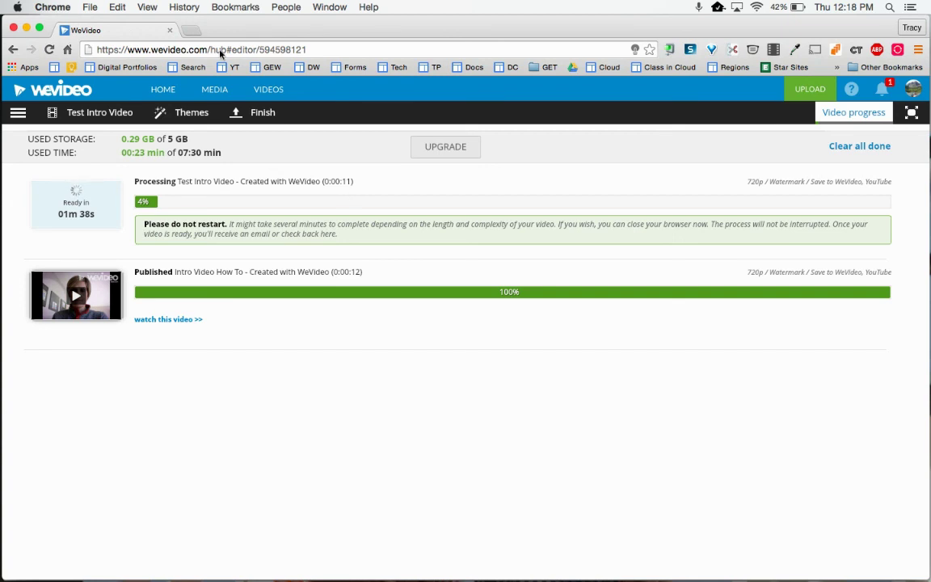
# Search 'youtube' in a new tab and open the YouTube home page from the results.
pyautogui.click(192, 30)
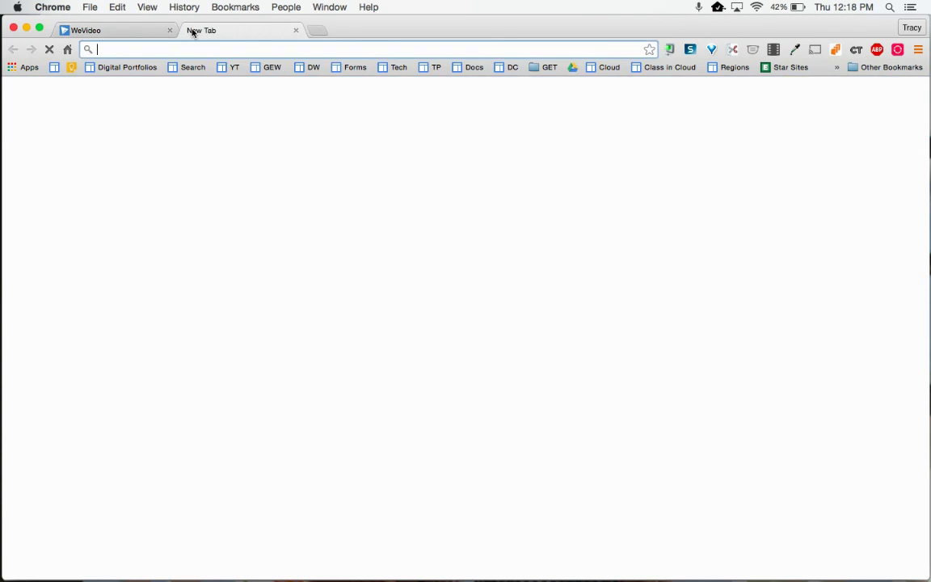
pyautogui.write('youtube')
pyautogui.press('Return')
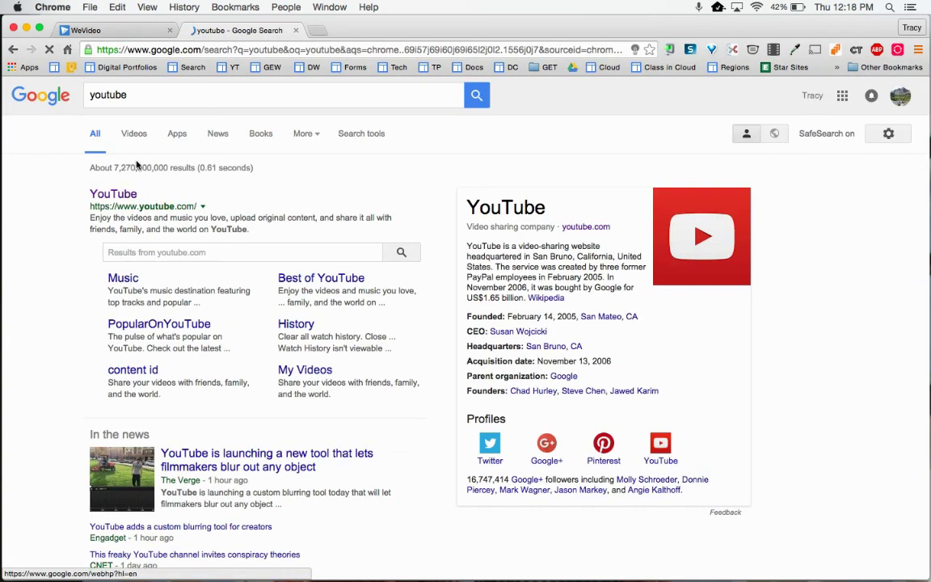
pyautogui.click(124, 194)
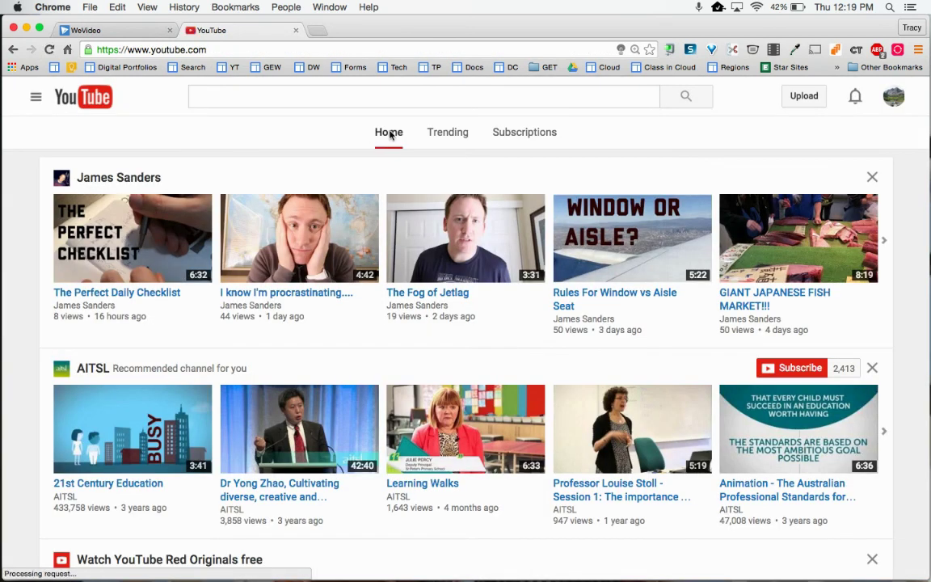
# Go to My Channel from the sidebar and scroll down to the Uploads row.
pyautogui.click(36, 96)
pyautogui.click(56, 164)
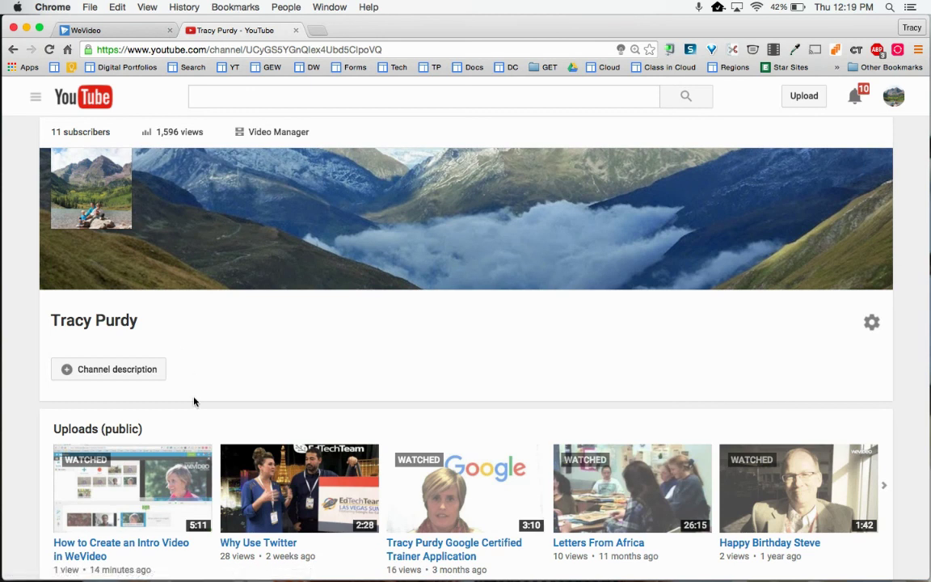
pyautogui.scroll(-5, 191, 396)
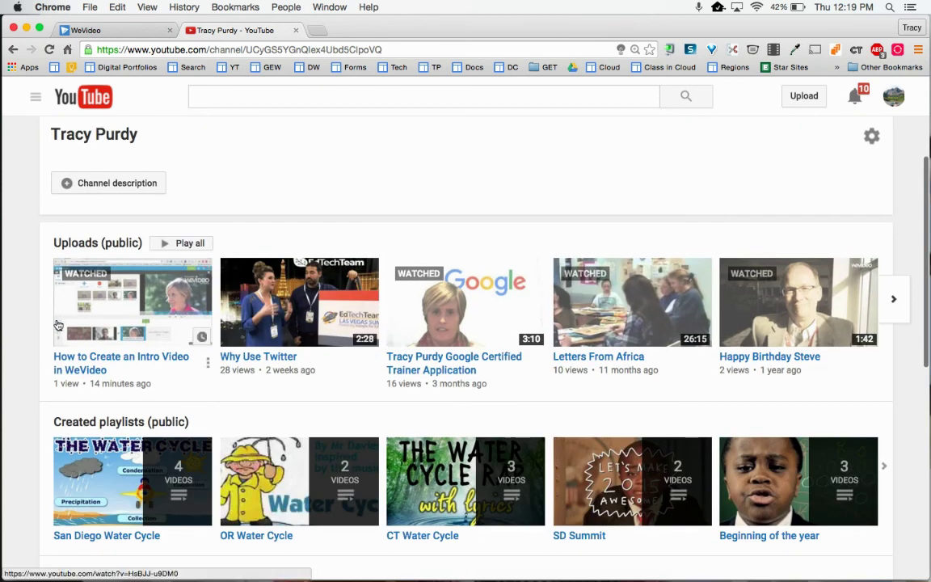